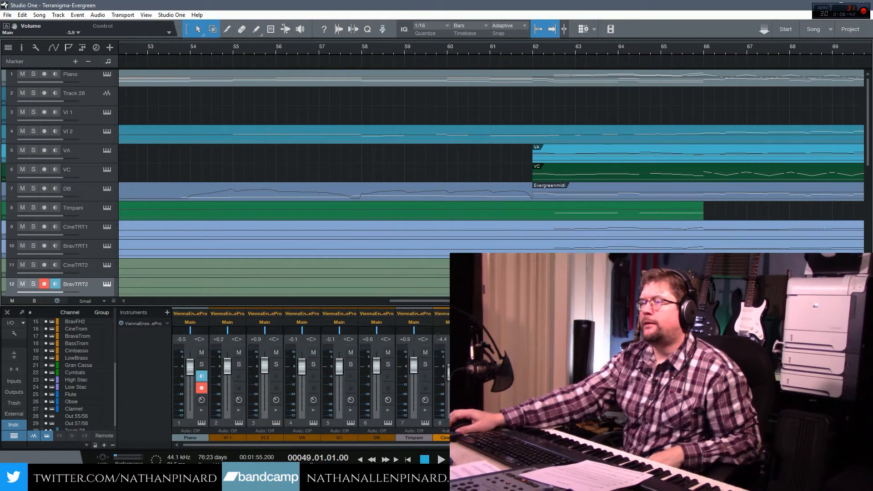
- Play the song from just before bar 51 to bar 54 to locate the start of the section
{"action": "left_click_drag", "start_coordinate": [455, 301], "coordinate": [444, 306]}
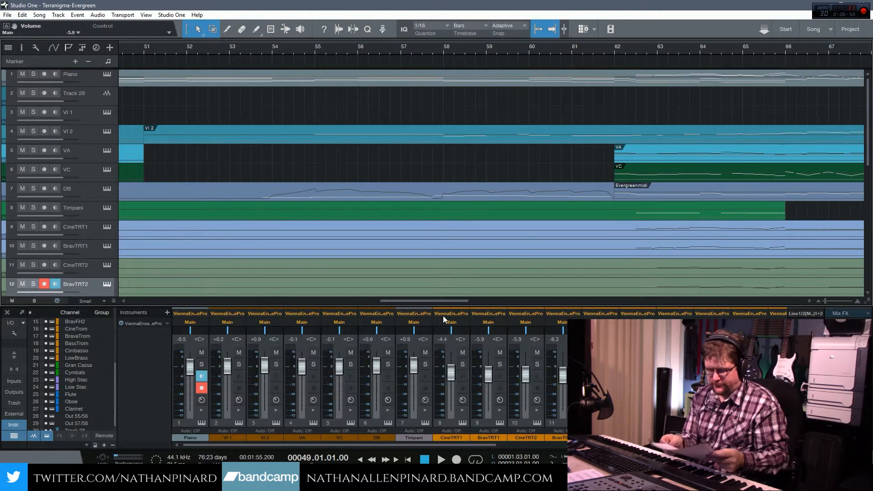
{"action": "left_click", "coordinate": [121, 48]}
{"action": "left_click", "coordinate": [441, 460]}
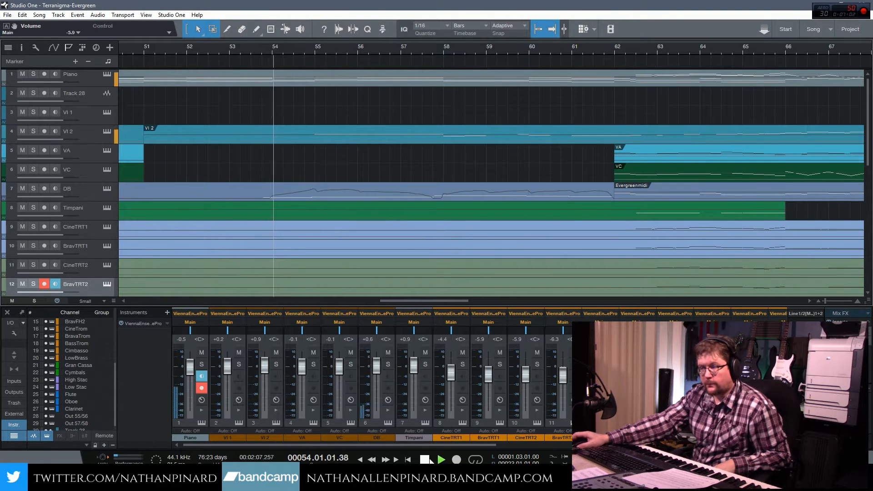
{"action": "key", "text": "space"}
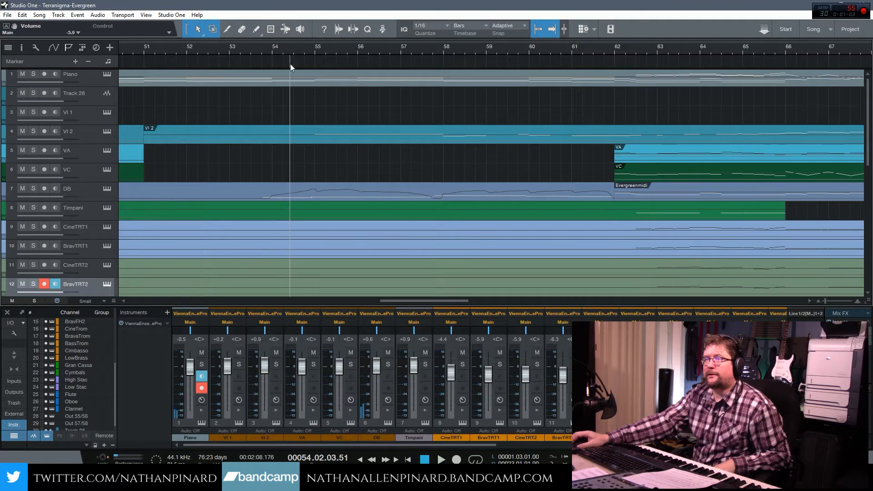
- Add a marker named "G" at bar 54 and save the song
{"action": "left_click", "coordinate": [272, 49]}
{"action": "left_click", "coordinate": [68, 47]}
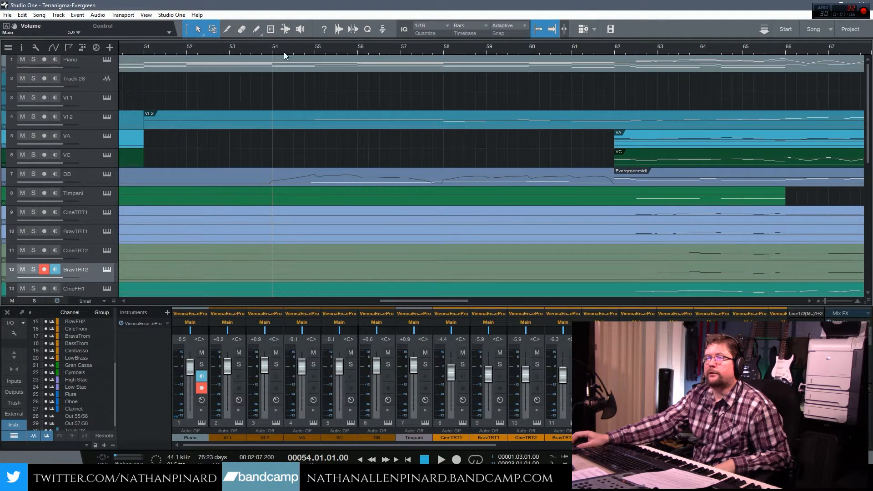
{"action": "left_click", "coordinate": [69, 48]}
{"action": "left_click", "coordinate": [75, 61]}
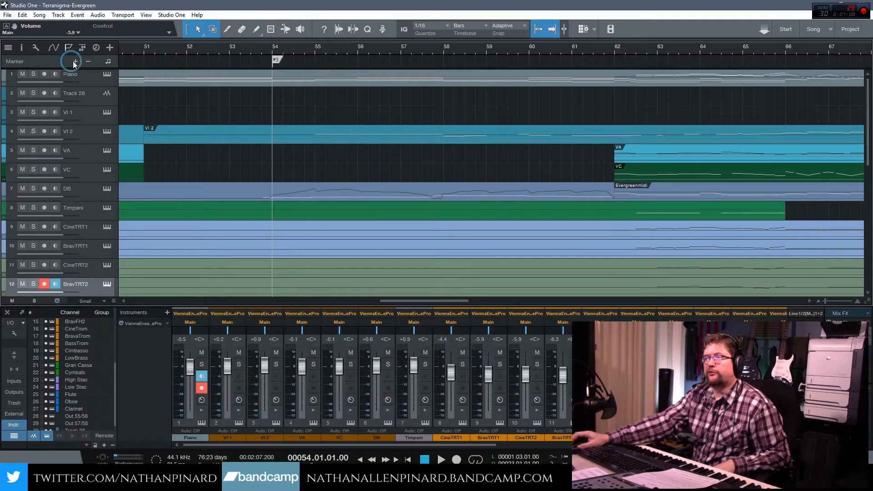
{"action": "double_click", "coordinate": [277, 59]}
{"action": "type", "text": "G"}
{"action": "left_click", "coordinate": [438, 265]}
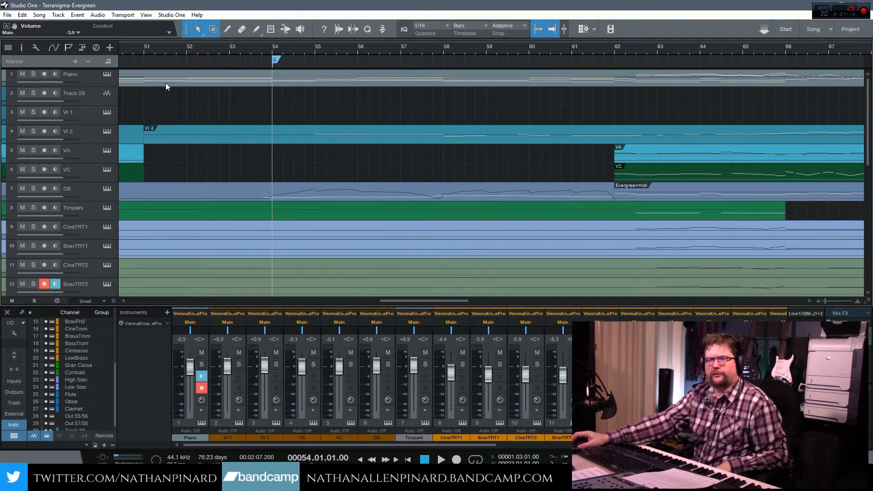
{"action": "left_click", "coordinate": [7, 15]}
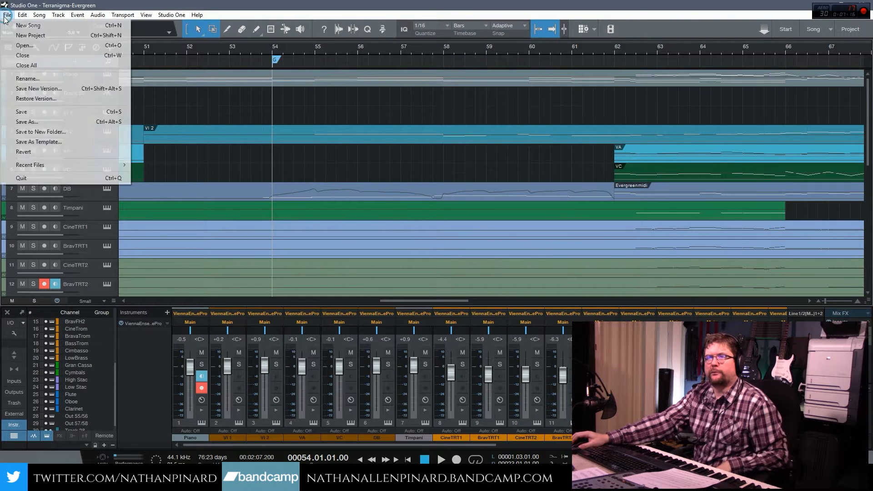
{"action": "left_click", "coordinate": [37, 114]}
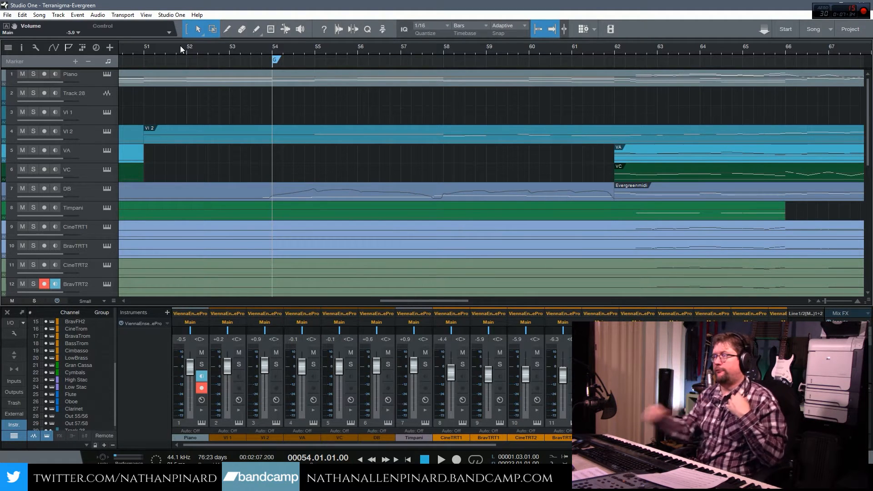
- Play the passage from about bar 61 into bar 63 to check where the section ends
{"action": "left_click_drag", "start_coordinate": [436, 302], "coordinate": [460, 303]}
{"action": "left_click", "coordinate": [389, 48]}
{"action": "key", "text": "space"}
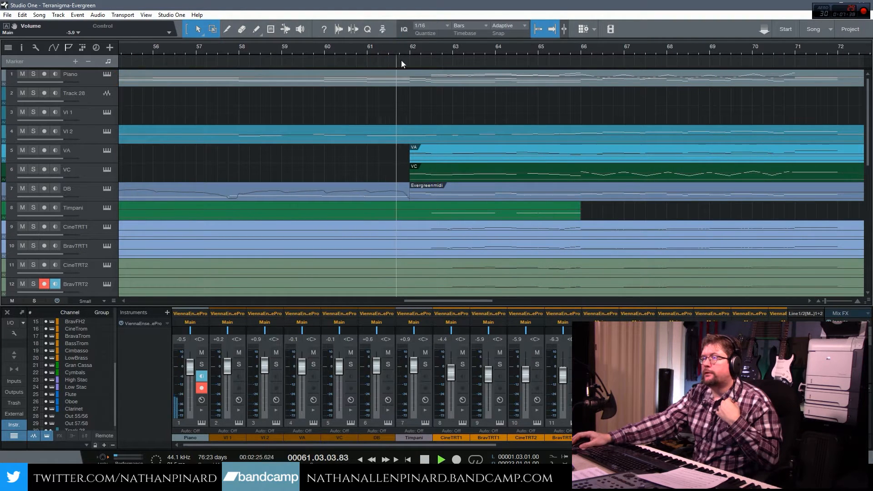
{"action": "left_click_drag", "start_coordinate": [431, 302], "coordinate": [443, 302]}
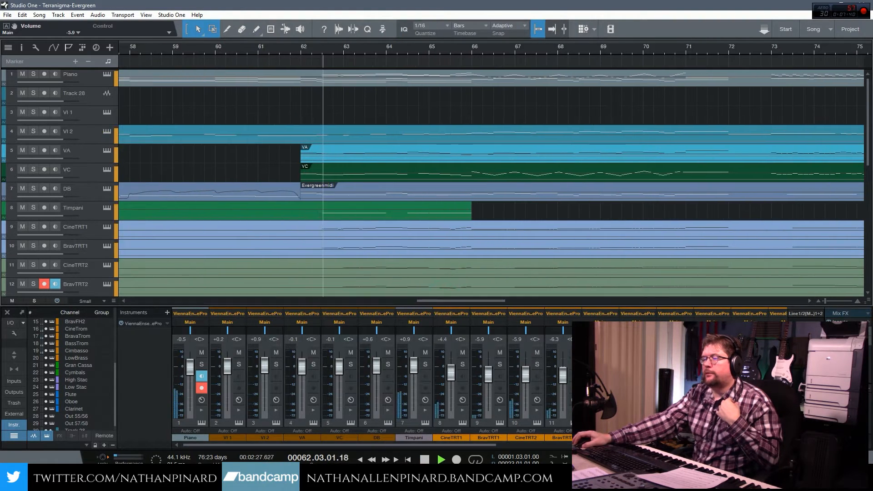
{"action": "left_click", "coordinate": [424, 460]}
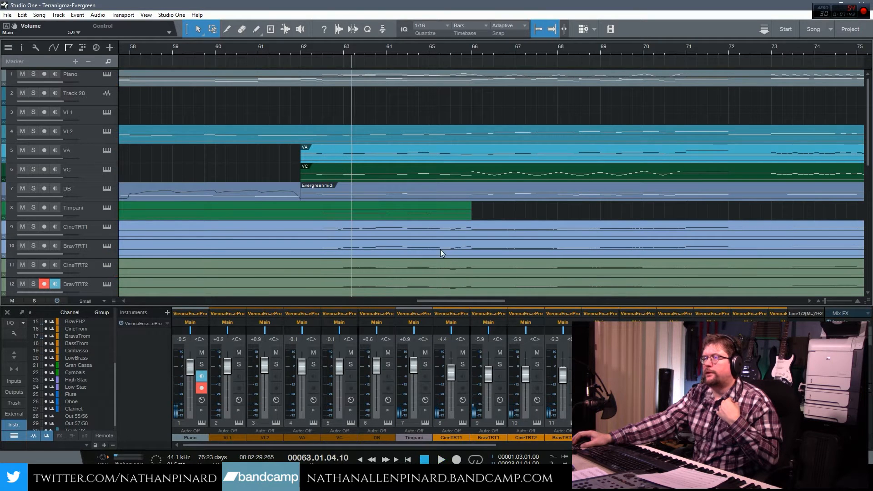
- Set the playback position to bar 52, two bars before the G marker
{"action": "left_click_drag", "start_coordinate": [444, 302], "coordinate": [422, 301]}
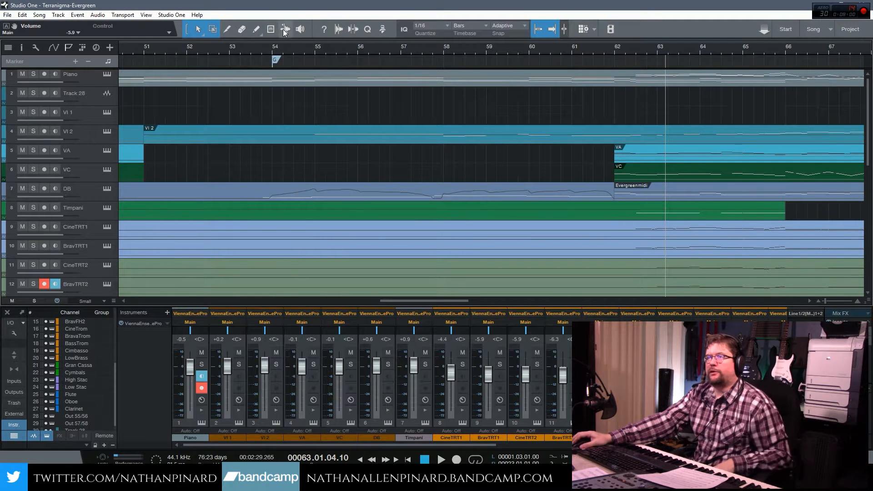
{"action": "left_click", "coordinate": [229, 52]}
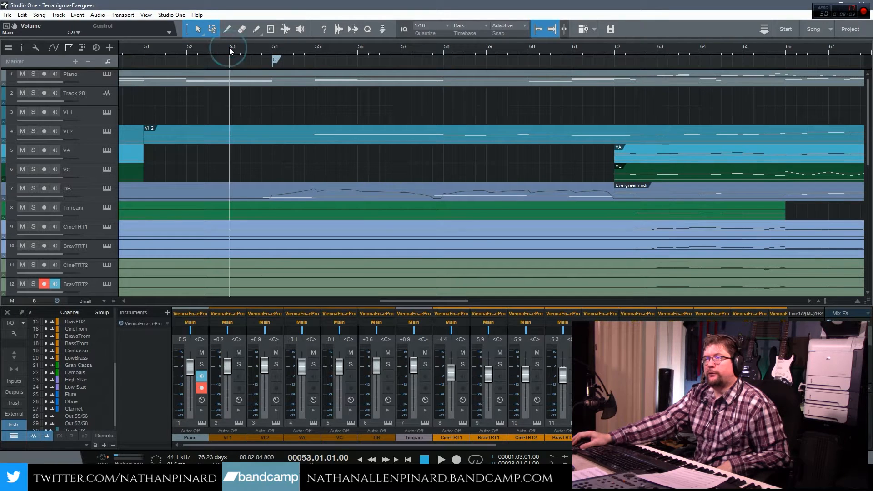
{"action": "left_click", "coordinate": [184, 48]}
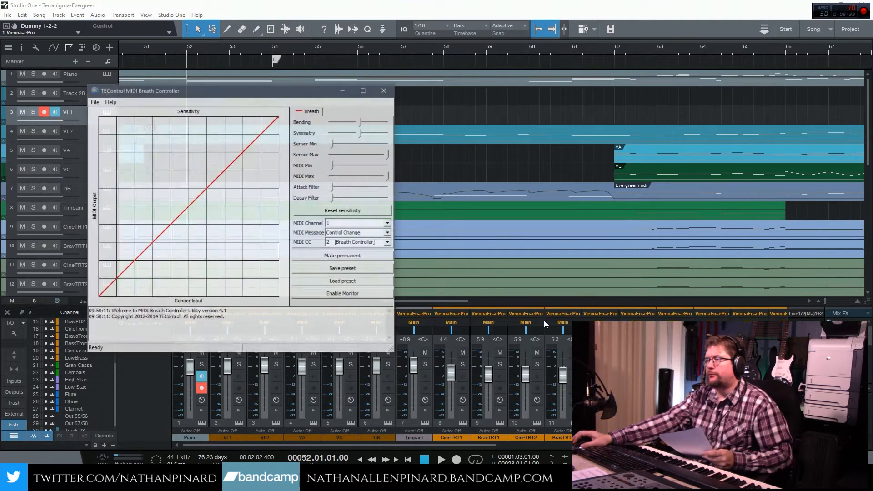
- Set the MIDI CC to 11 [Expression] in the TEControl MIDI Breath Controller utility, and return to Studio One with the utility minimized
{"action": "left_click", "coordinate": [389, 243]}
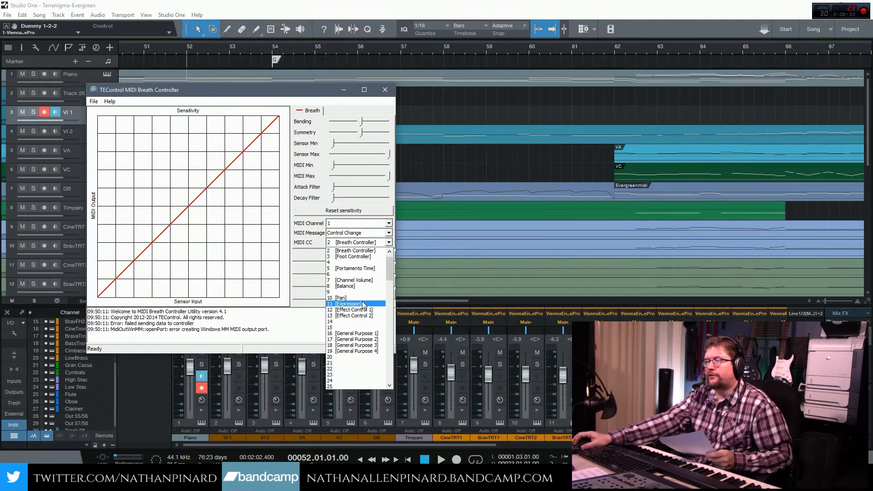
{"action": "left_click", "coordinate": [374, 259]}
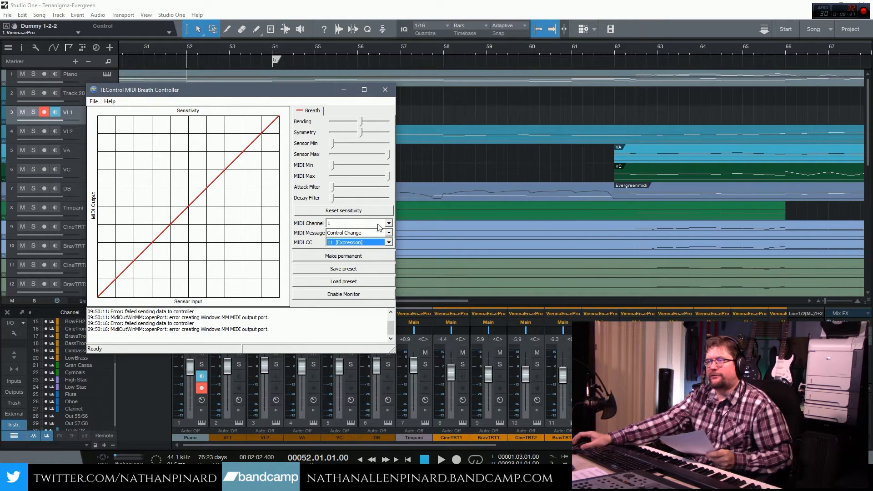
{"action": "left_click", "coordinate": [348, 92]}
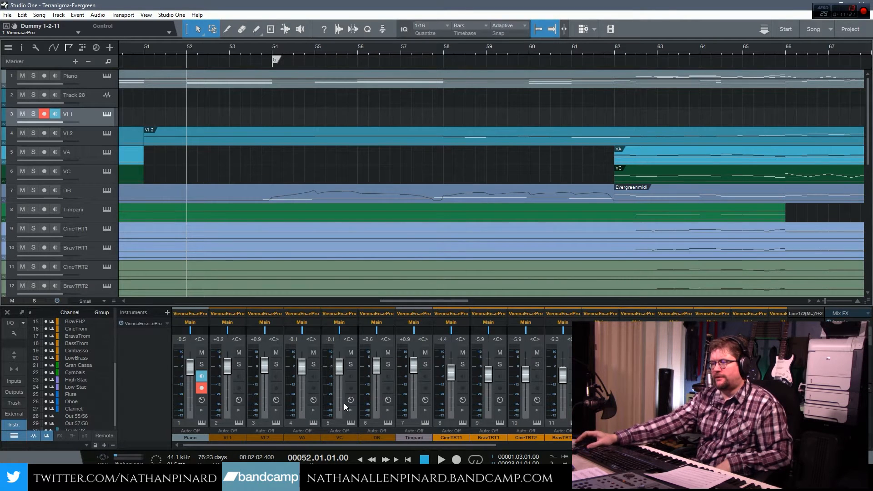
{"action": "left_click", "coordinate": [391, 483]}
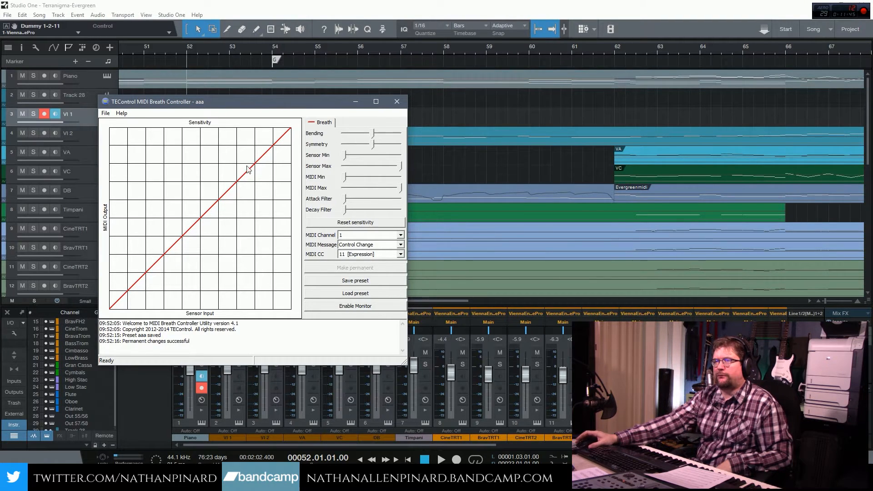
{"action": "left_click_drag", "start_coordinate": [271, 105], "coordinate": [357, 134]}
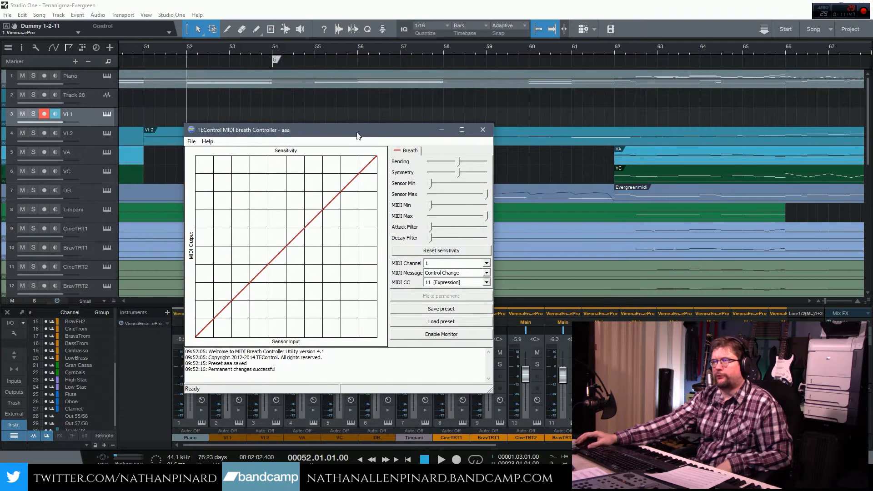
{"action": "left_click", "coordinate": [441, 128]}
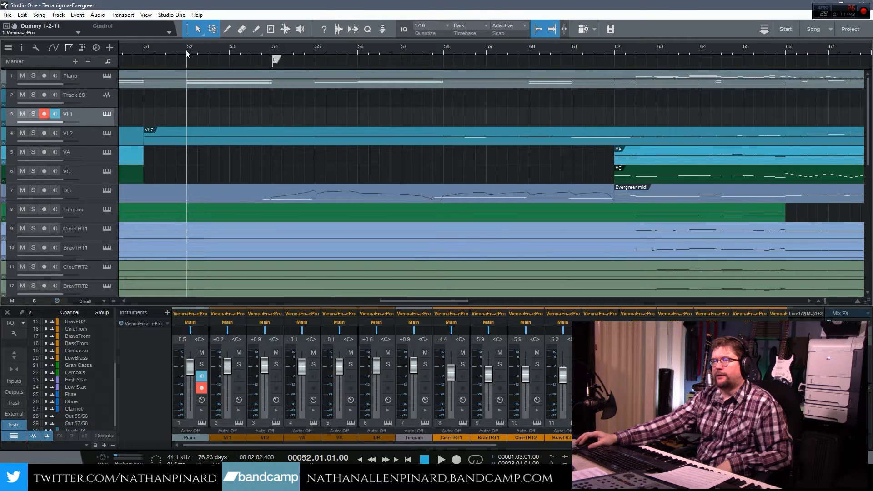
- Record a new VI 1 performance from bar 52 into bar 62
{"action": "left_click", "coordinate": [457, 460]}
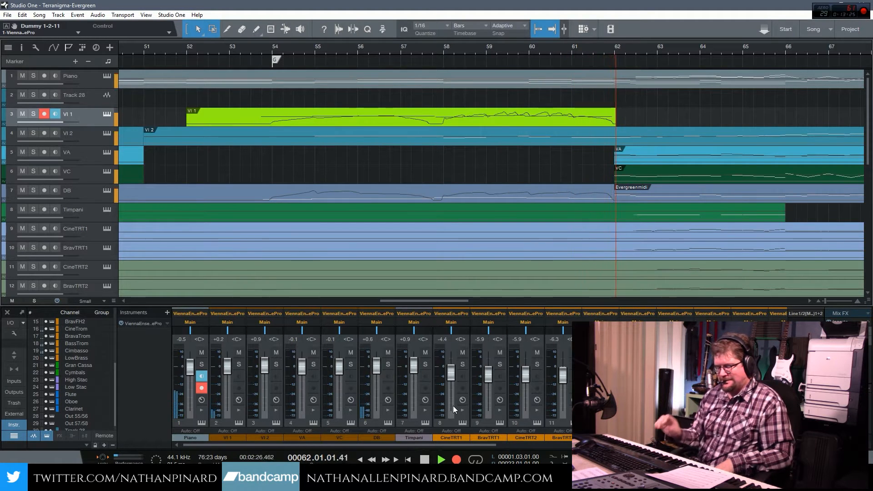
{"action": "left_click", "coordinate": [424, 459]}
- Split the VI 2 event at bar 62 and remove its portion between bars 51 and 62
{"action": "left_click", "coordinate": [81, 136]}
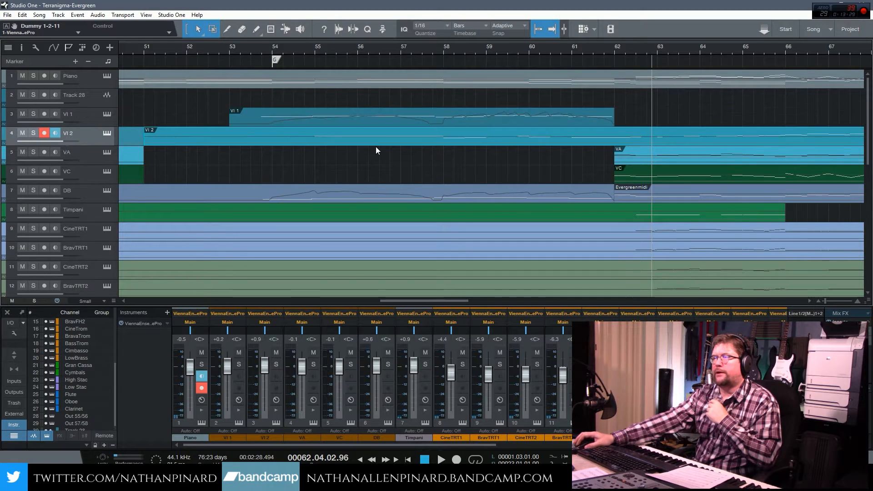
{"action": "left_click", "coordinate": [227, 29]}
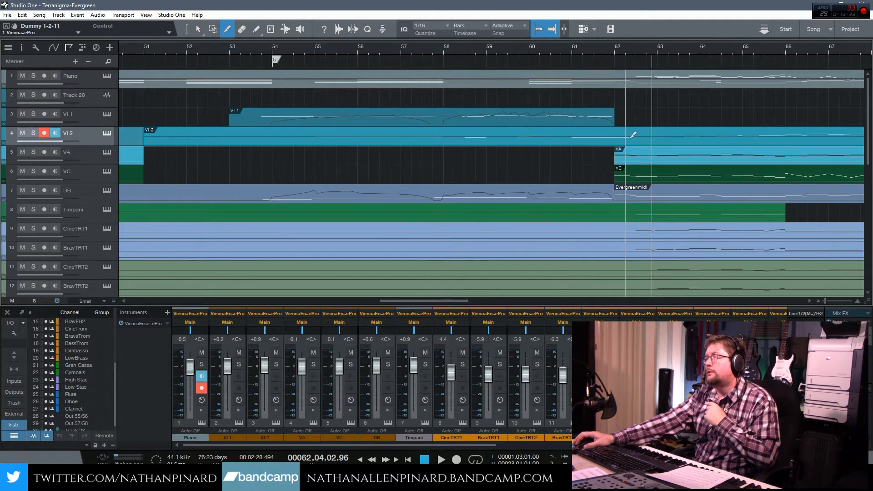
{"action": "left_click", "coordinate": [594, 48]}
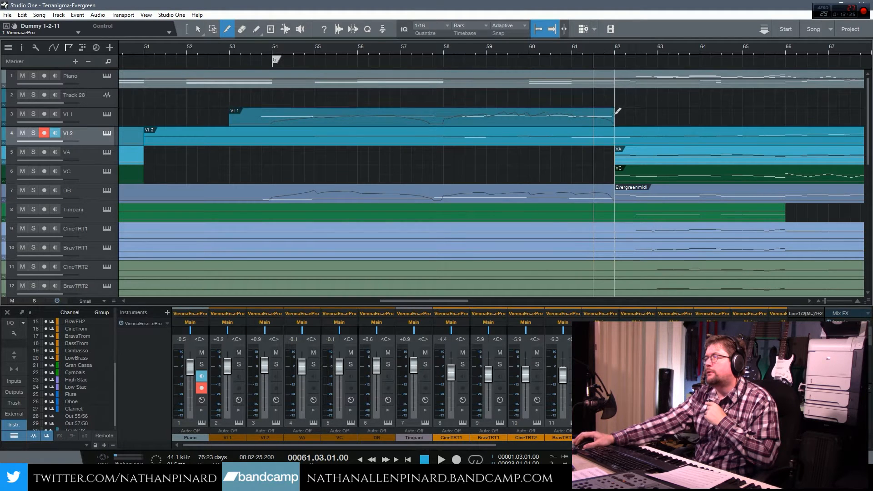
{"action": "left_click", "coordinate": [600, 50]}
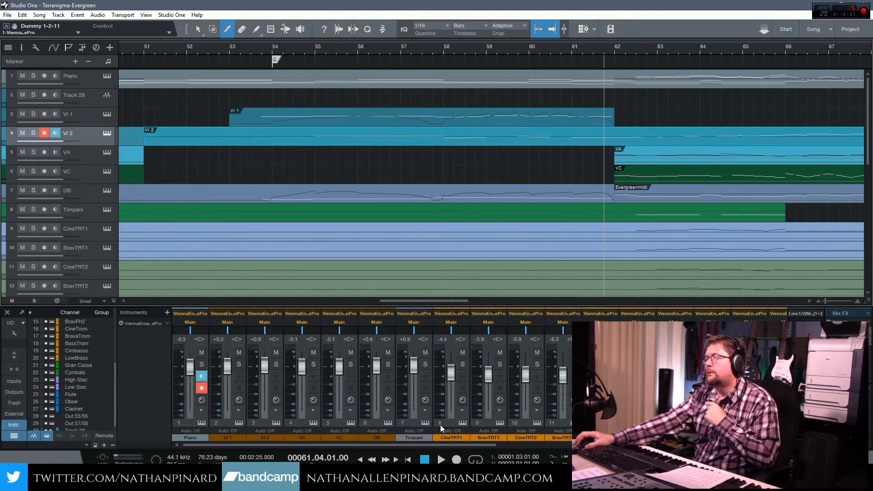
{"action": "left_click", "coordinate": [615, 131]}
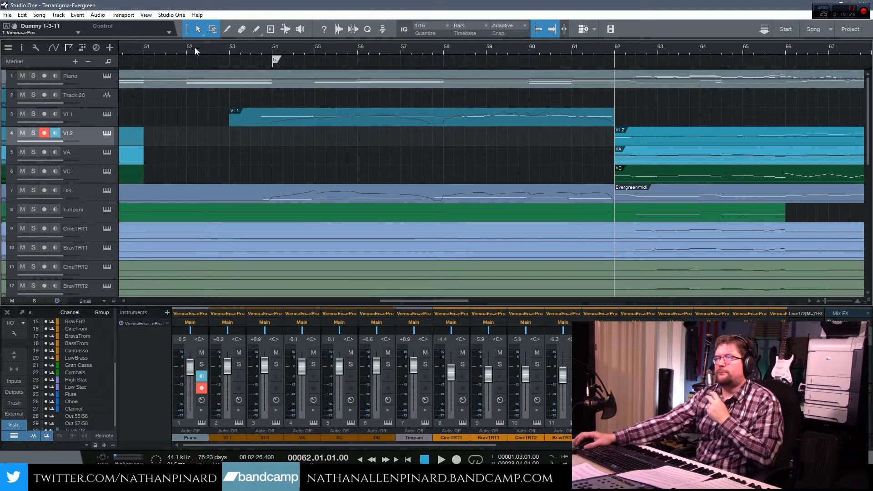
- Record a new VI 2 performance from bar 52 to just past bar 62
{"action": "left_click", "coordinate": [186, 49]}
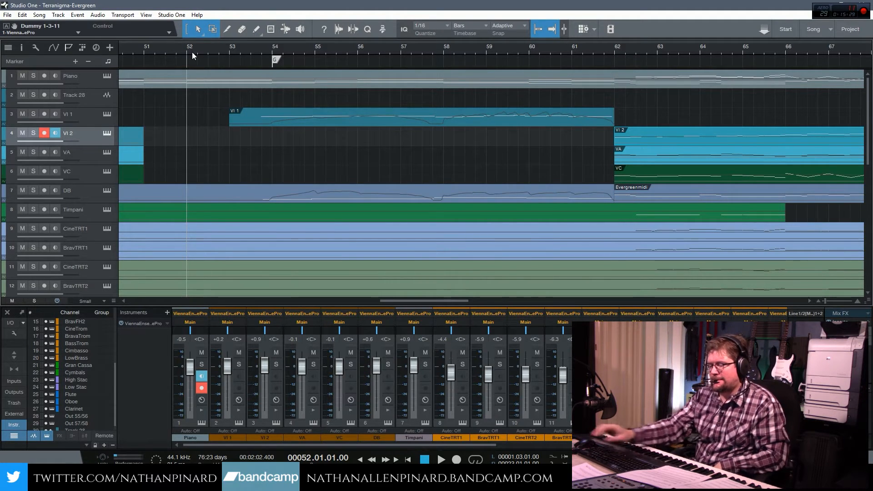
{"action": "key", "text": "KP_Multiply"}
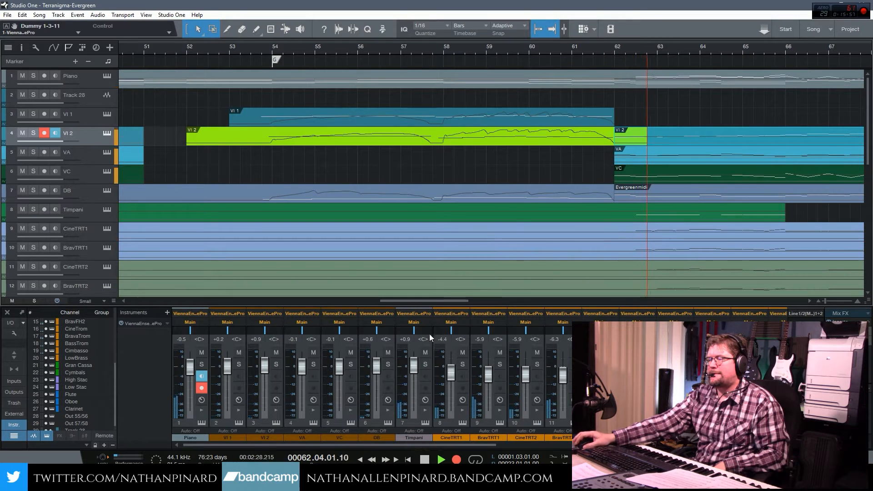
{"action": "key", "text": "space"}
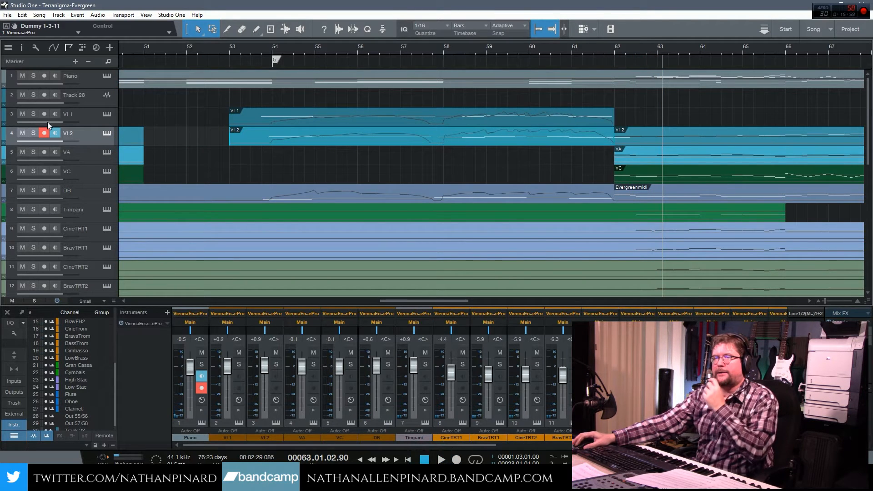
- Arm the VA track and record its part from bar 52 into bar 62
{"action": "left_click", "coordinate": [78, 153]}
{"action": "left_click", "coordinate": [184, 54]}
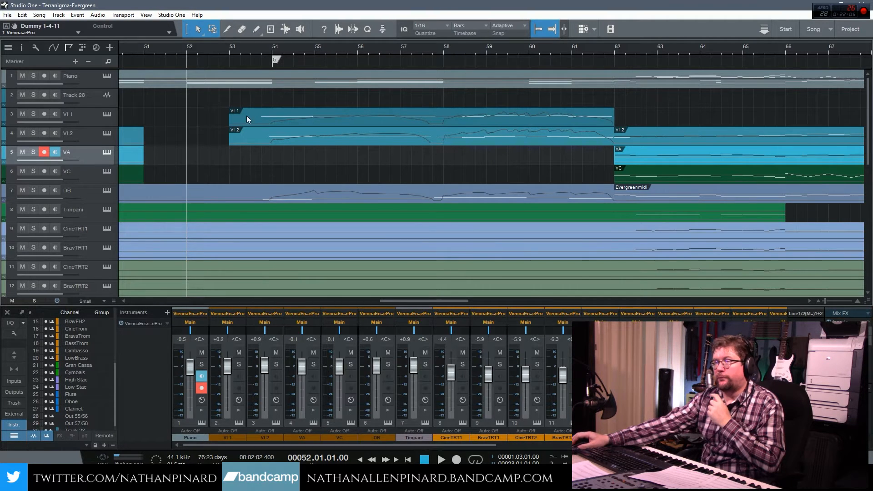
{"action": "left_click", "coordinate": [457, 460]}
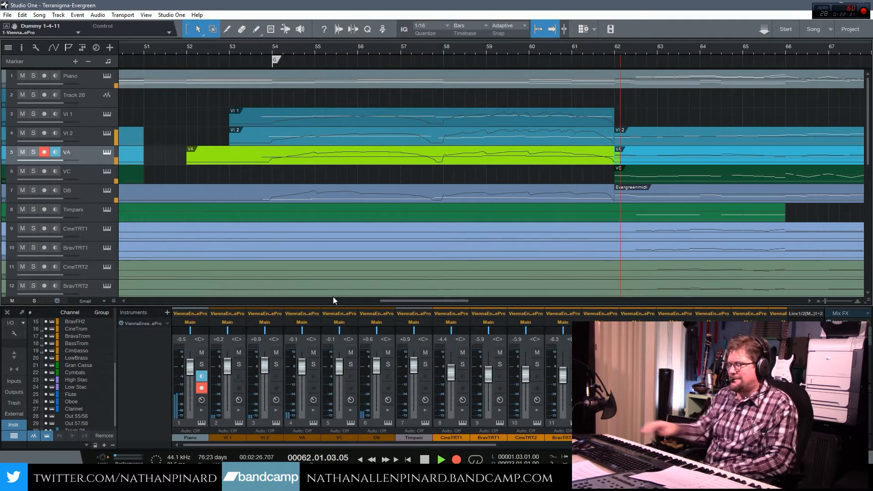
{"action": "left_click", "coordinate": [426, 460]}
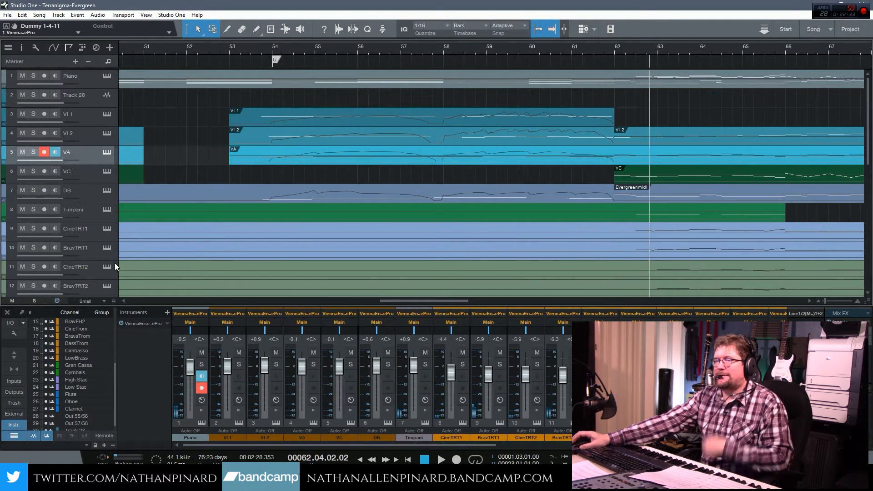
- Arm the VC track and record its part from bar 52 into bar 62
{"action": "left_click", "coordinate": [80, 174]}
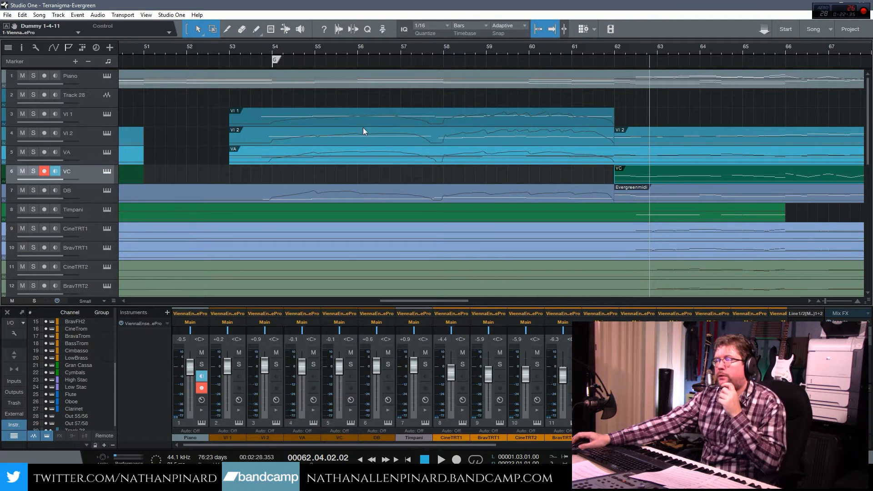
{"action": "left_click", "coordinate": [457, 460]}
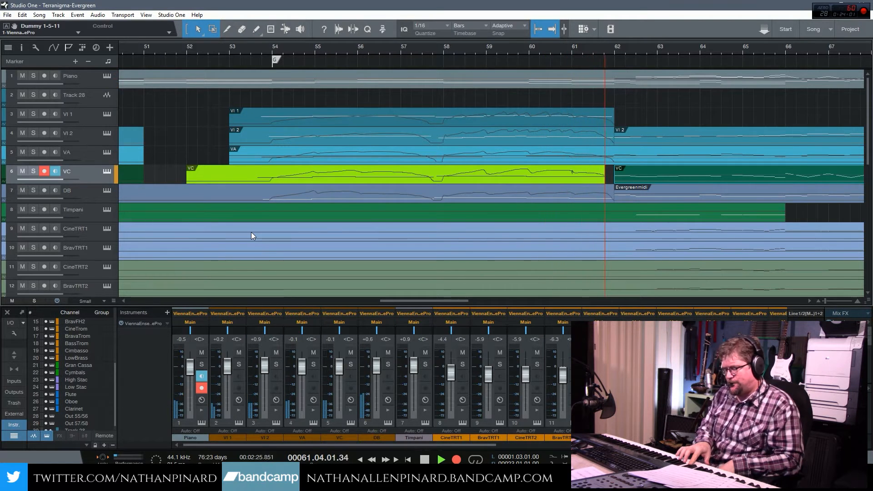
{"action": "key", "text": "space"}
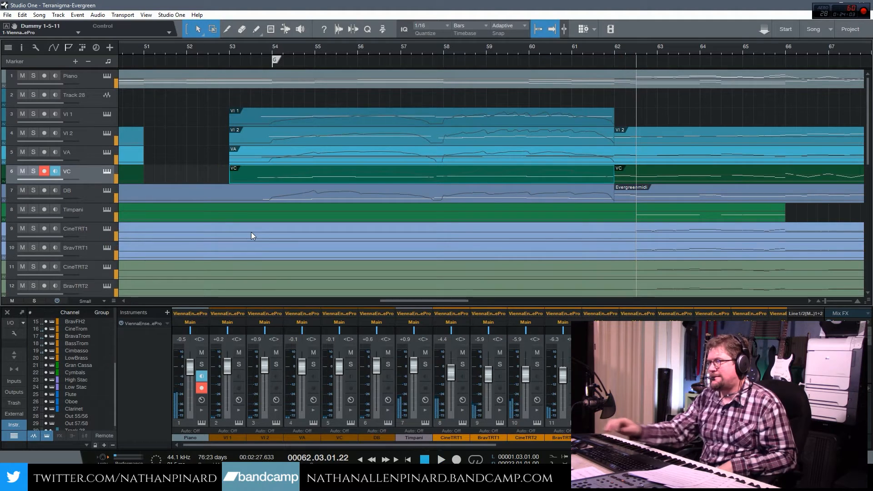
- Save the song and arm the VI 1 track with the playhead at bar 62
{"action": "left_click", "coordinate": [8, 15]}
{"action": "left_click", "coordinate": [28, 111]}
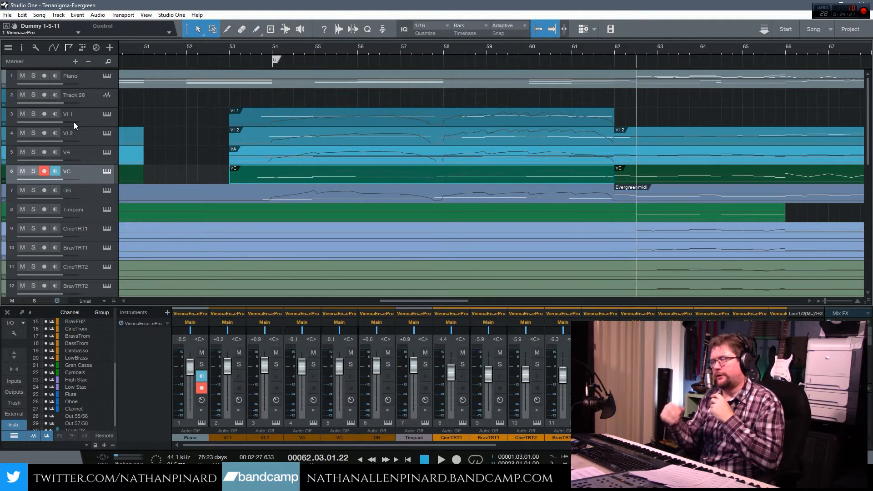
{"action": "left_click_drag", "start_coordinate": [456, 300], "coordinate": [504, 300]}
{"action": "key", "text": "Up"}
{"action": "key", "text": "Up"}
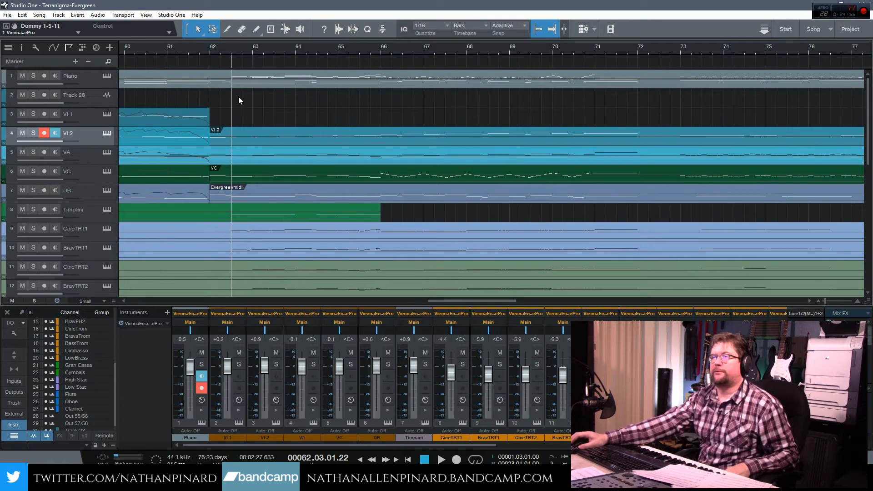
{"action": "left_click", "coordinate": [210, 51]}
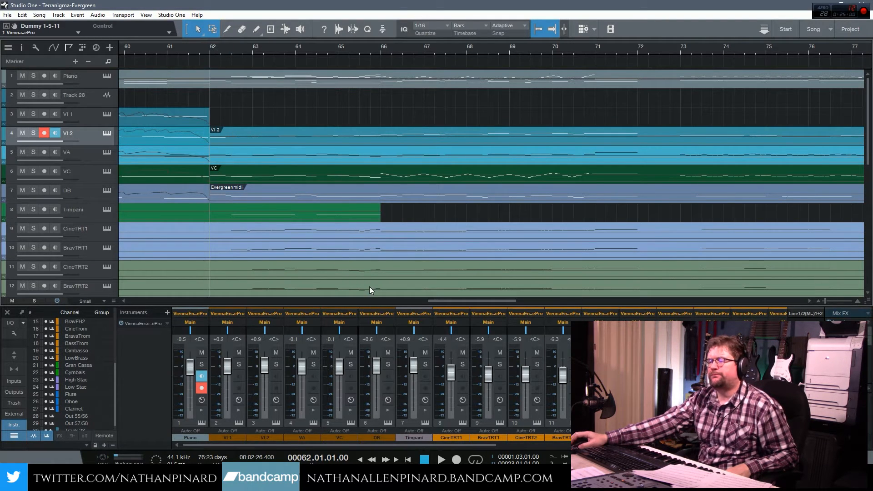
{"action": "left_click", "coordinate": [77, 115]}
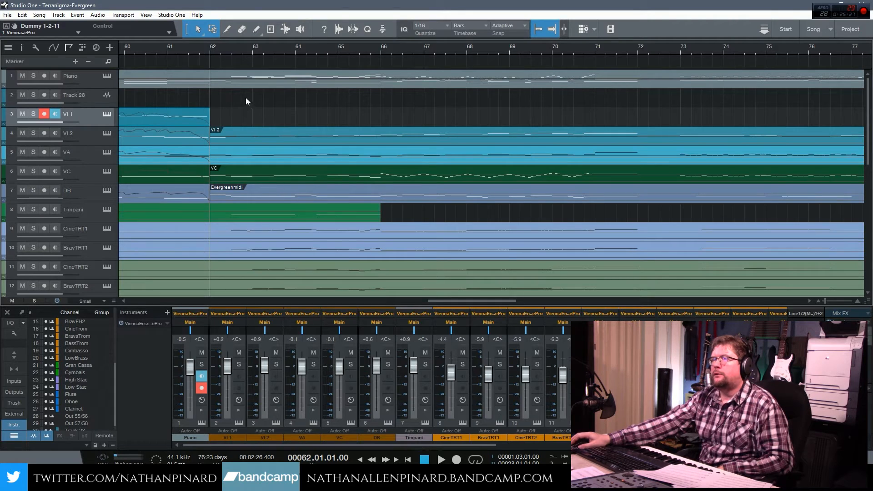
- Play back passages around bars 36, 43, 53, 54 and 62 to review the existing string parts
{"action": "left_click", "coordinate": [441, 459]}
{"action": "left_click", "coordinate": [424, 459]}
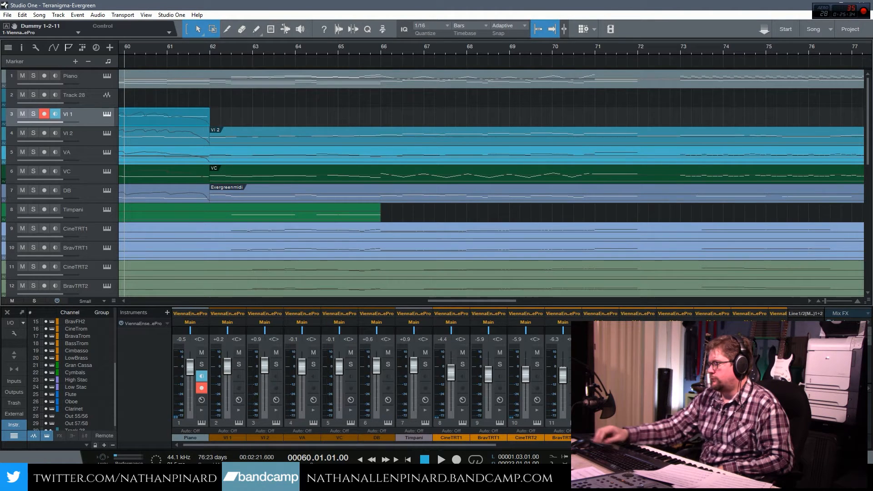
{"action": "key", "text": "e"}
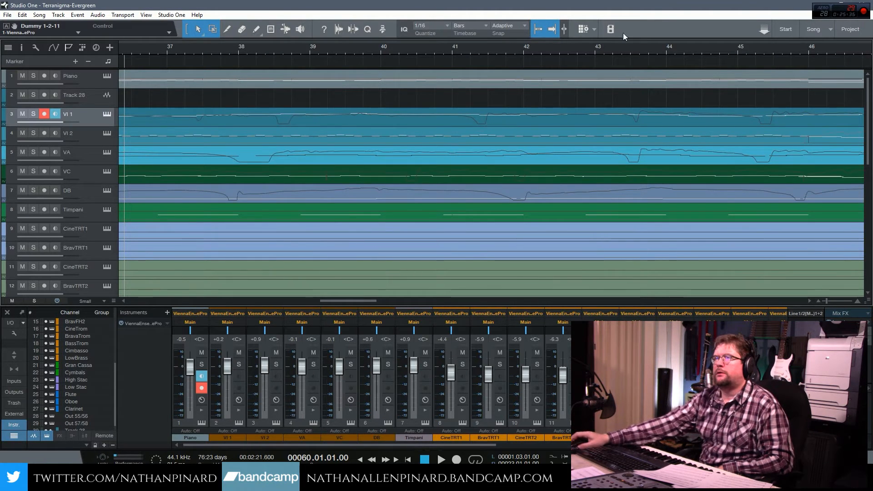
{"action": "left_click", "coordinate": [441, 460]}
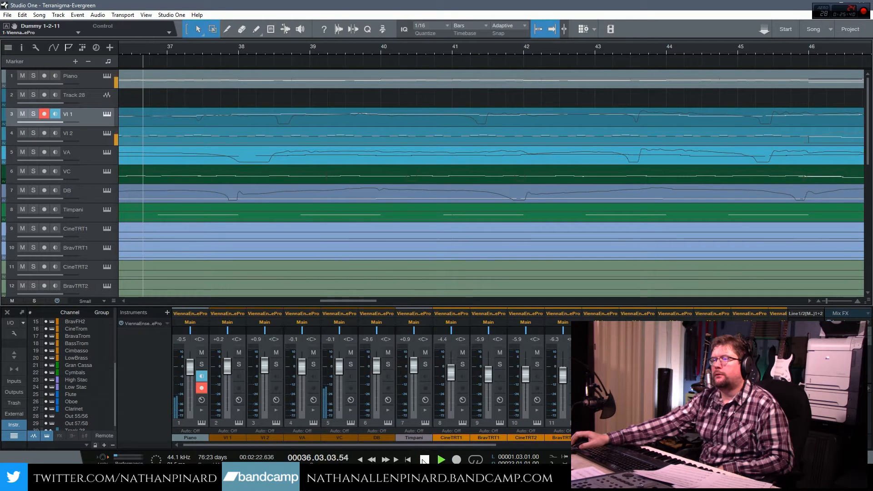
{"action": "left_click_drag", "start_coordinate": [334, 302], "coordinate": [362, 296]}
{"action": "left_click", "coordinate": [461, 47]}
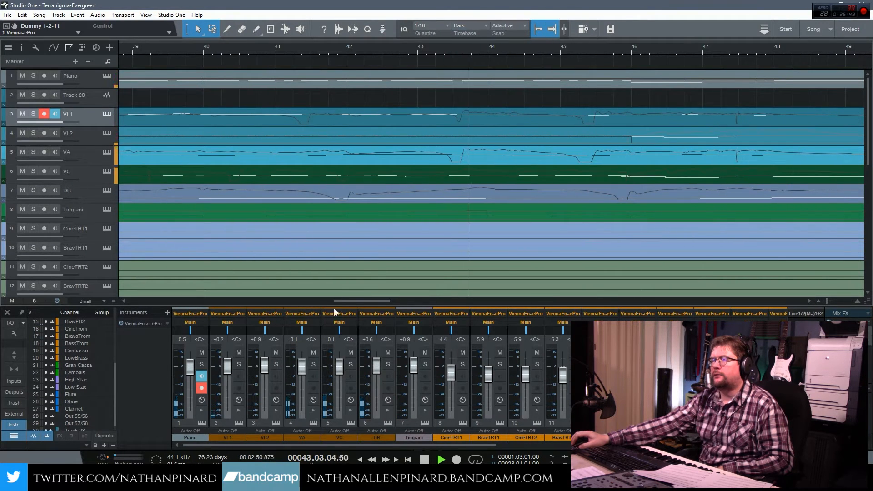
{"action": "left_click_drag", "start_coordinate": [354, 301], "coordinate": [418, 304]}
{"action": "left_click", "coordinate": [334, 46]}
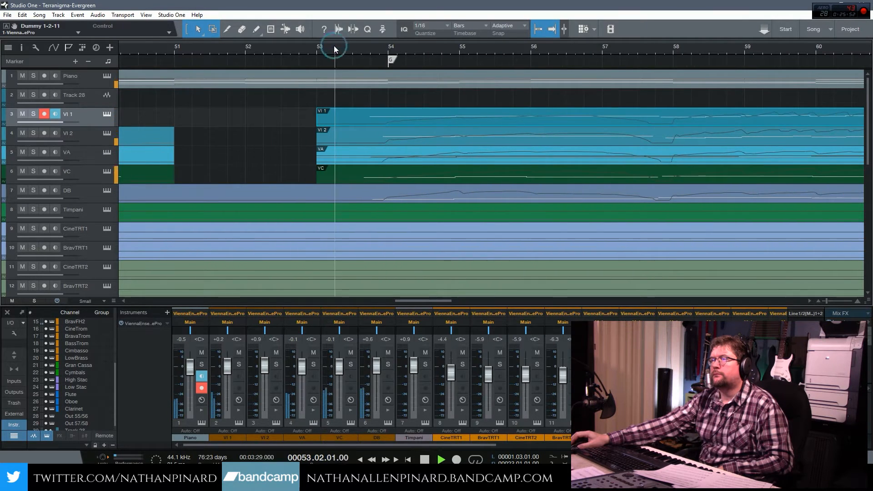
{"action": "left_click", "coordinate": [385, 48]}
{"action": "left_click", "coordinate": [432, 296]}
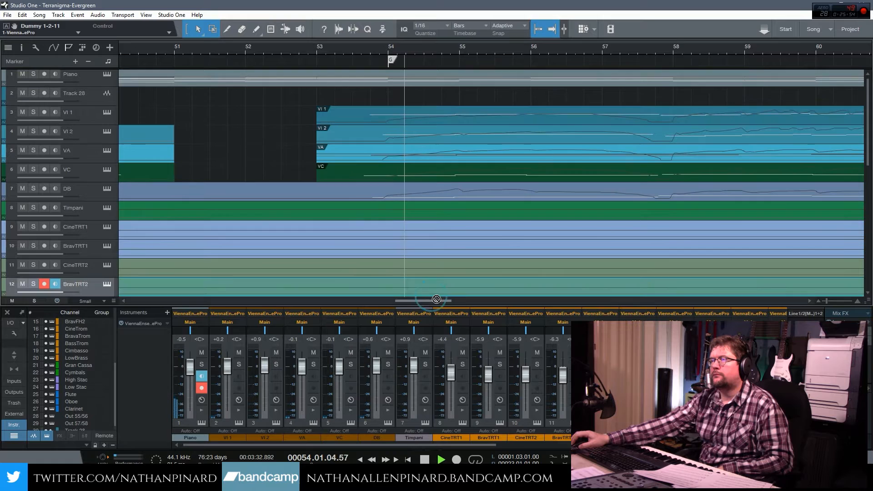
{"action": "left_click_drag", "start_coordinate": [431, 301], "coordinate": [475, 305]}
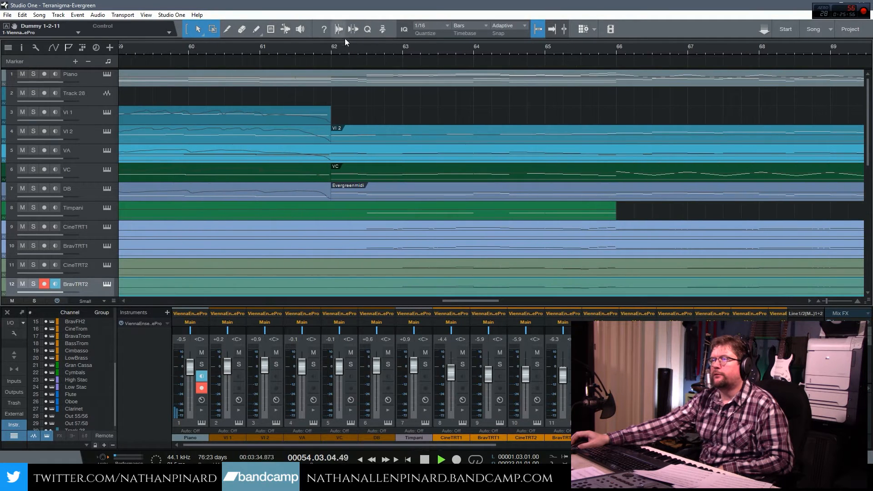
{"action": "left_click", "coordinate": [323, 48]}
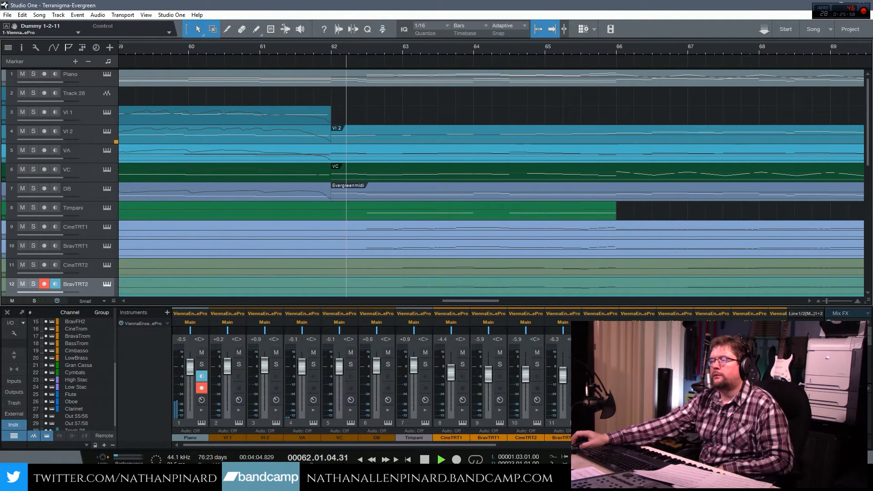
{"action": "key", "text": "space"}
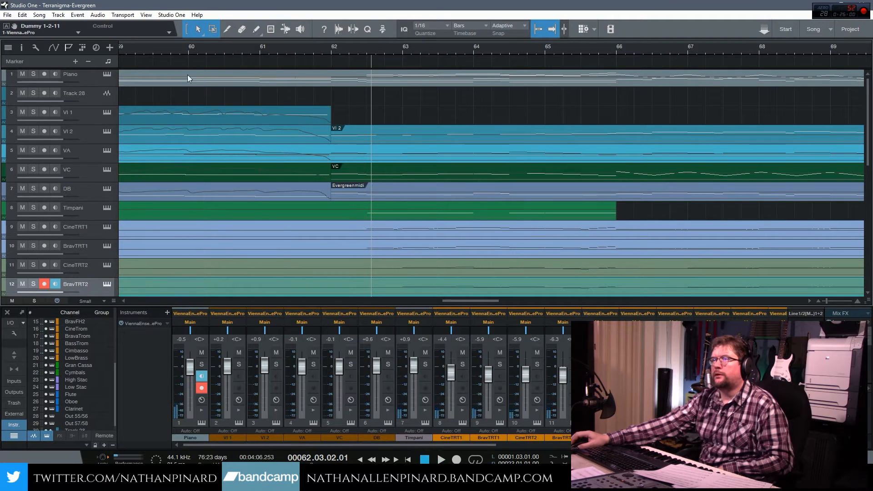
- Record new VI 1 and VI 2 parts through bars 62 to 66 and play them back from bar 61
{"action": "left_click", "coordinate": [188, 54]}
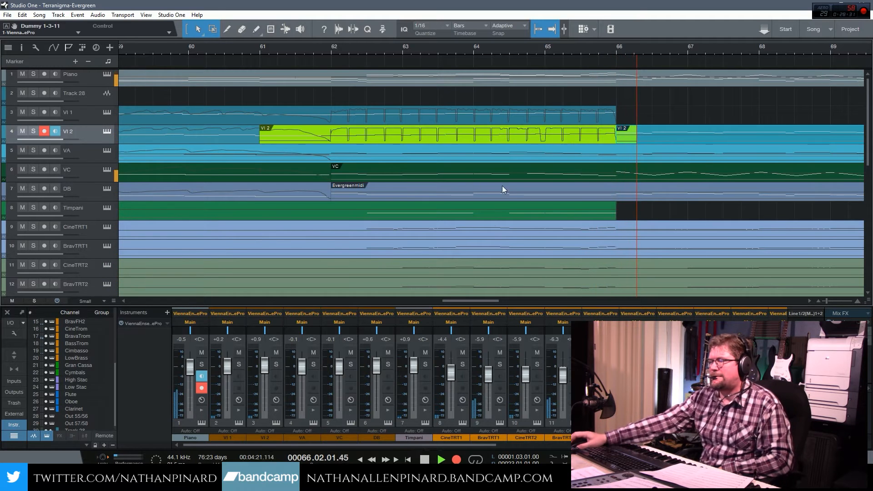
{"action": "left_click", "coordinate": [425, 459]}
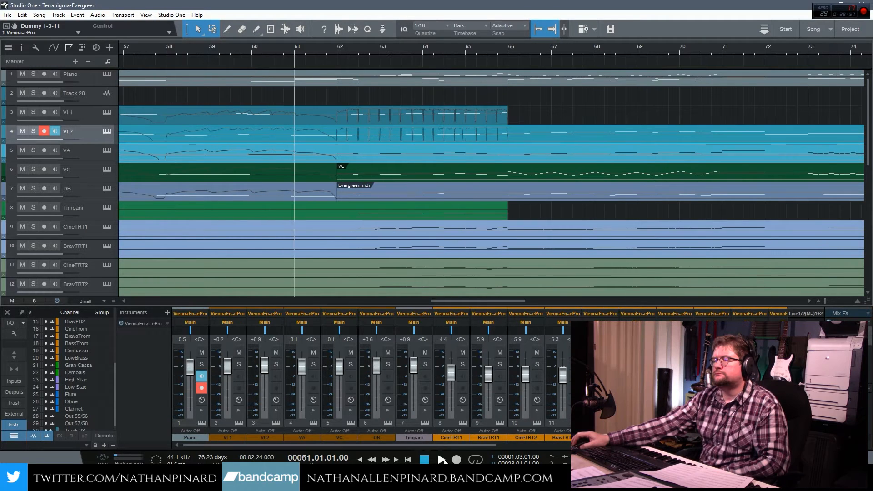
{"action": "left_click", "coordinate": [441, 460]}
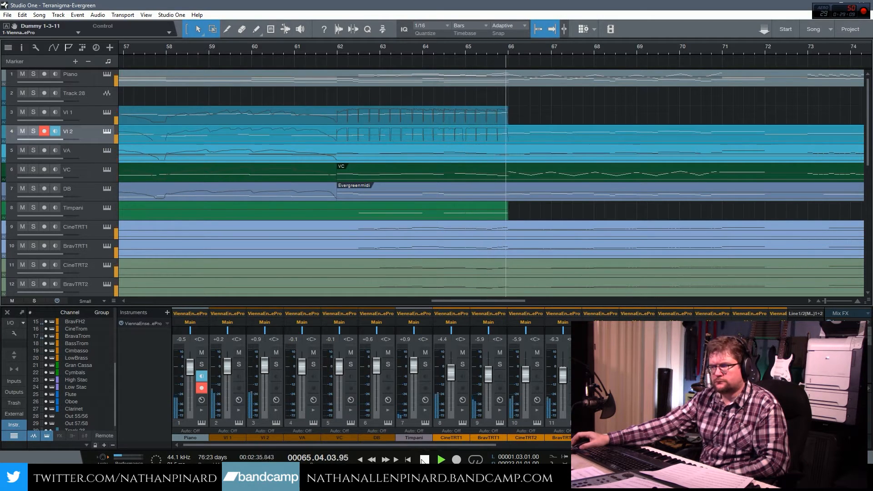
{"action": "left_click", "coordinate": [423, 460]}
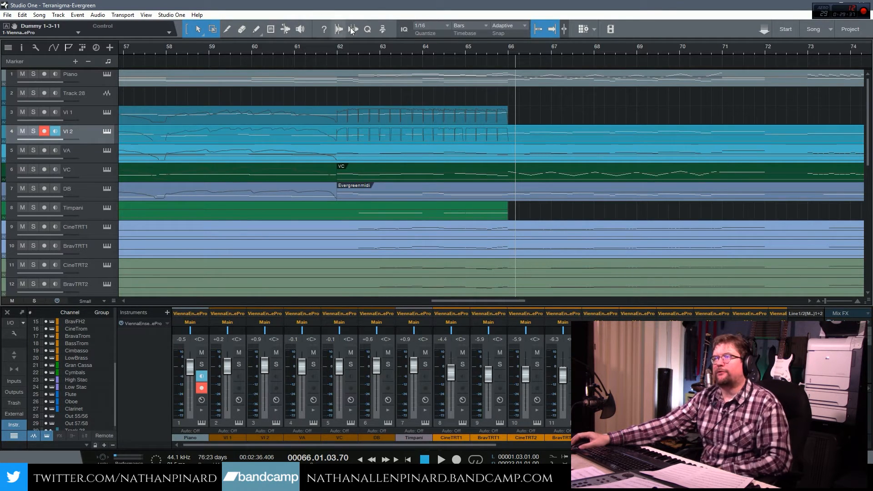
- Try to record the VA part from bar 60 and undo the take
{"action": "left_click", "coordinate": [338, 52]}
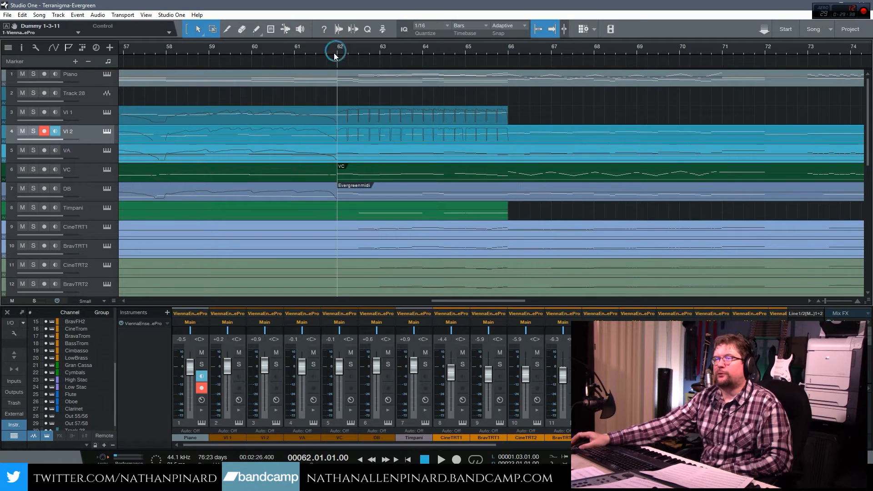
{"action": "left_click", "coordinate": [81, 150]}
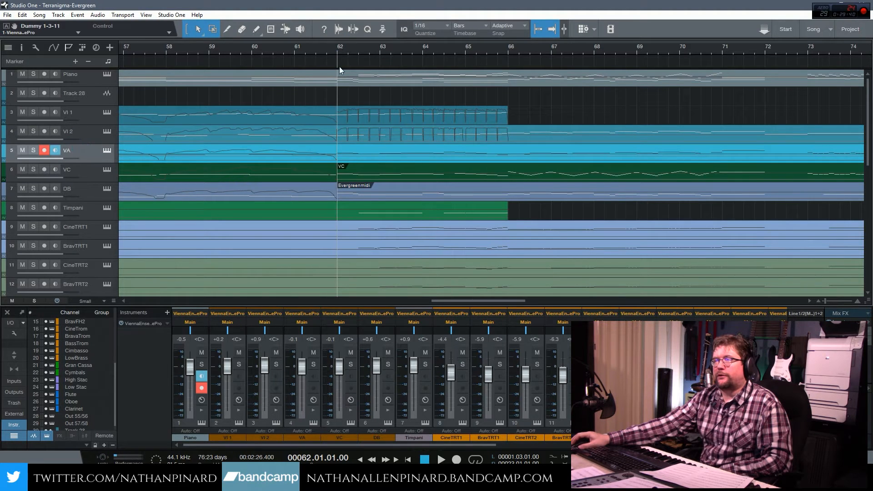
{"action": "left_click", "coordinate": [251, 51]}
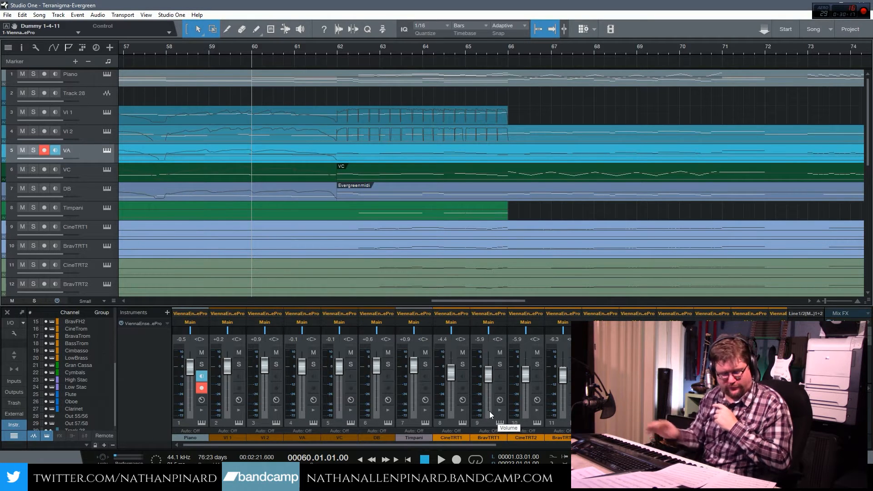
{"action": "left_click", "coordinate": [456, 460]}
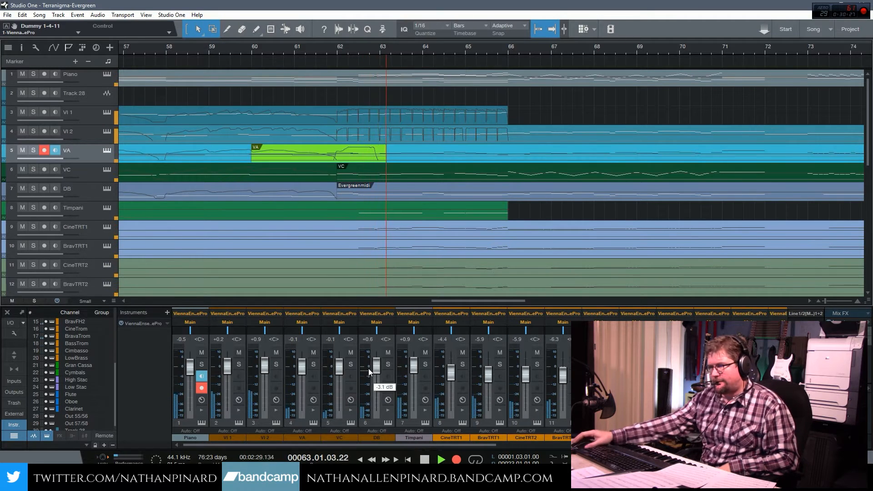
{"action": "key", "text": "space"}
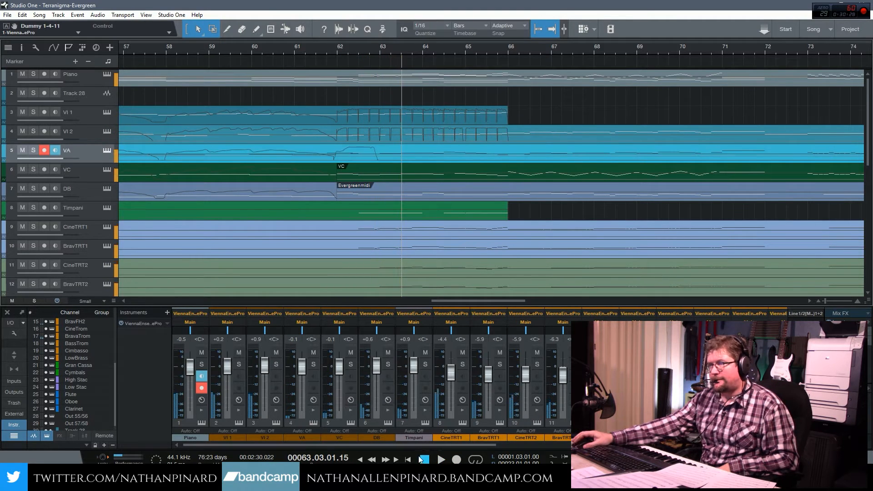
{"action": "left_click", "coordinate": [22, 15]}
{"action": "left_click", "coordinate": [30, 25]}
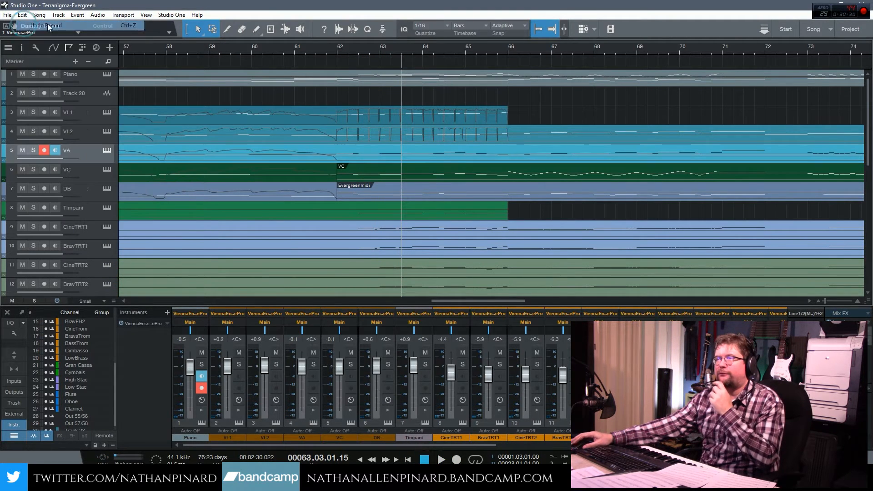
- Split the VA event at bars 62 and 66 and the VC event at bar 66, and delete both portions between bars 62 and 66
{"action": "left_click", "coordinate": [292, 52]}
{"action": "left_click", "coordinate": [250, 50]}
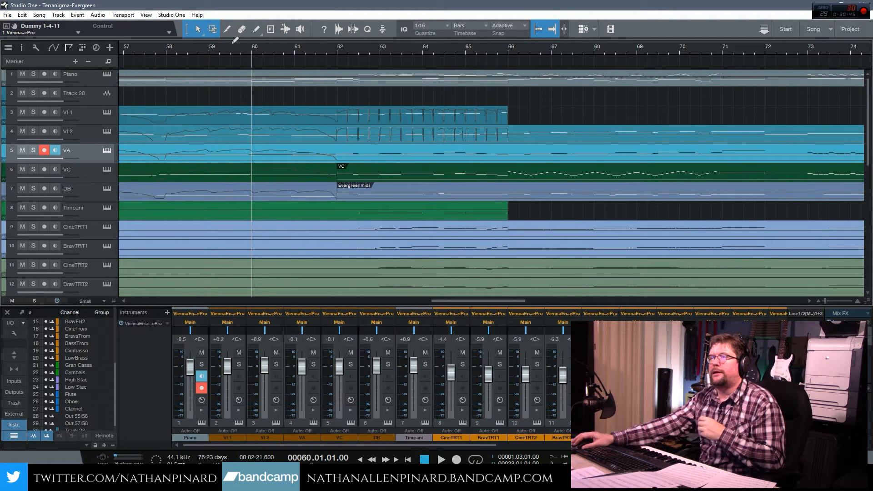
{"action": "left_click", "coordinate": [227, 31]}
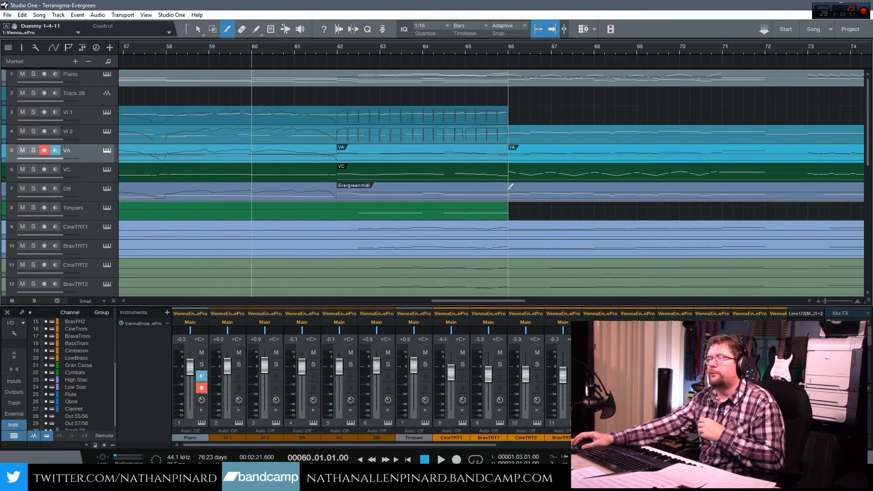
{"action": "left_click", "coordinate": [509, 169]}
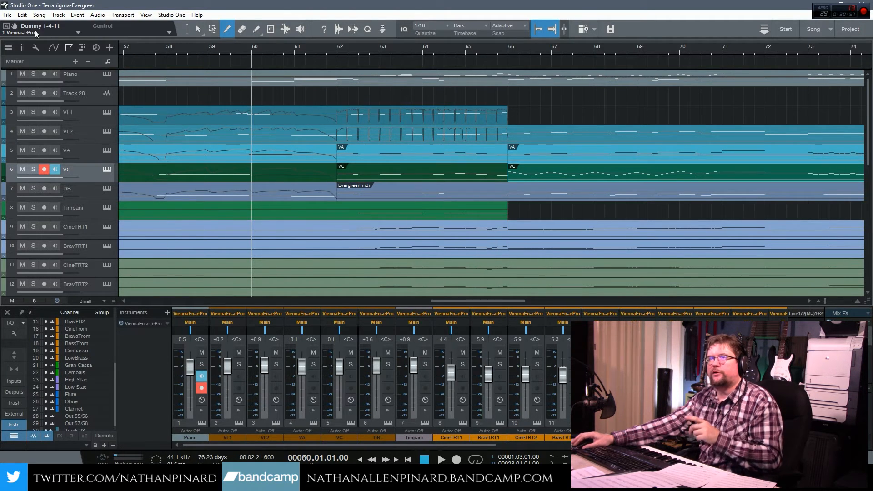
{"action": "left_click", "coordinate": [381, 155]}
{"action": "key", "text": "Delete"}
{"action": "left_click", "coordinate": [382, 171]}
{"action": "key", "text": "Delete"}
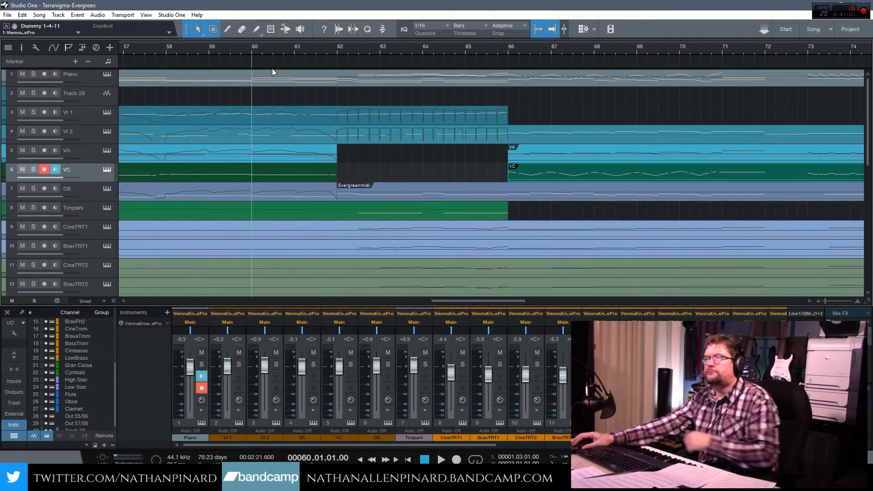
- Arm the VA track and record its part from bar 60 to just past bar 66
{"action": "left_click", "coordinate": [69, 157]}
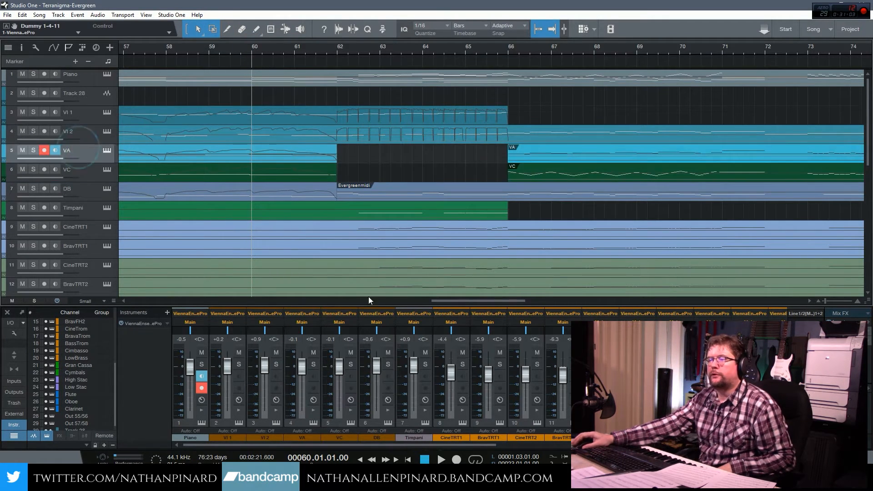
{"action": "left_click", "coordinate": [456, 459]}
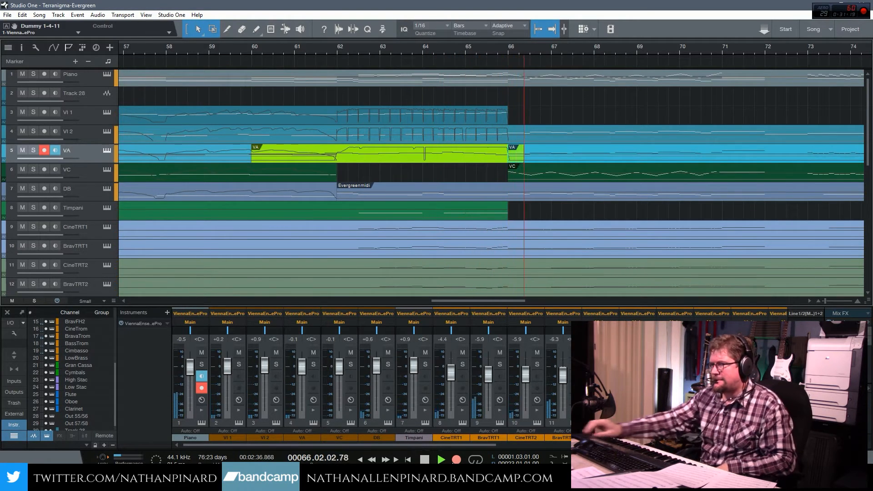
{"action": "key", "text": "space"}
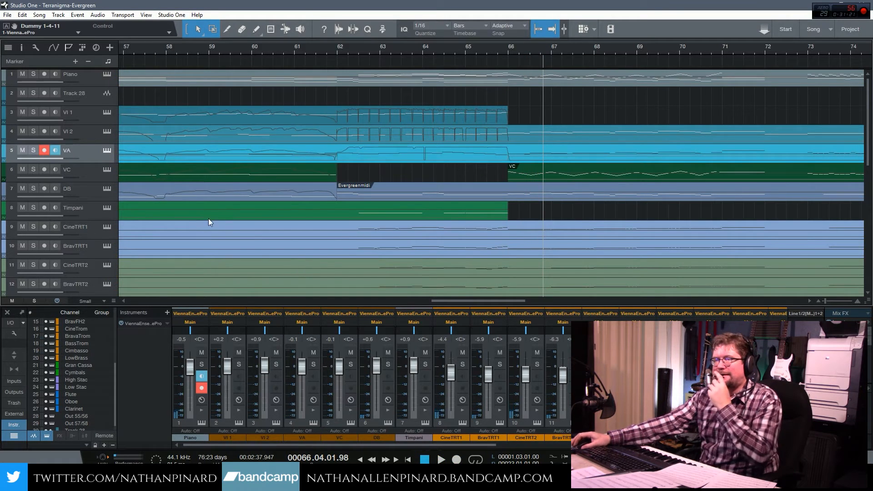
- Arm the VC track and record its part from bar 60 to just past bar 66
{"action": "left_click", "coordinate": [65, 170]}
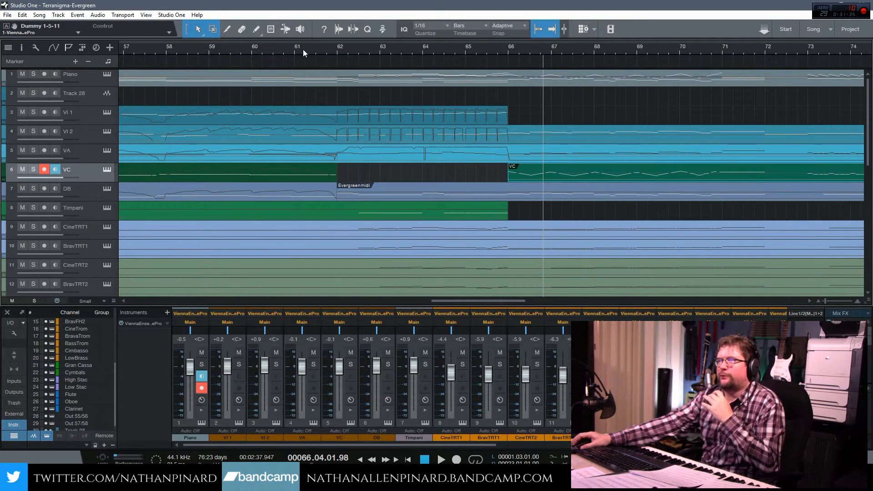
{"action": "left_click", "coordinate": [252, 52]}
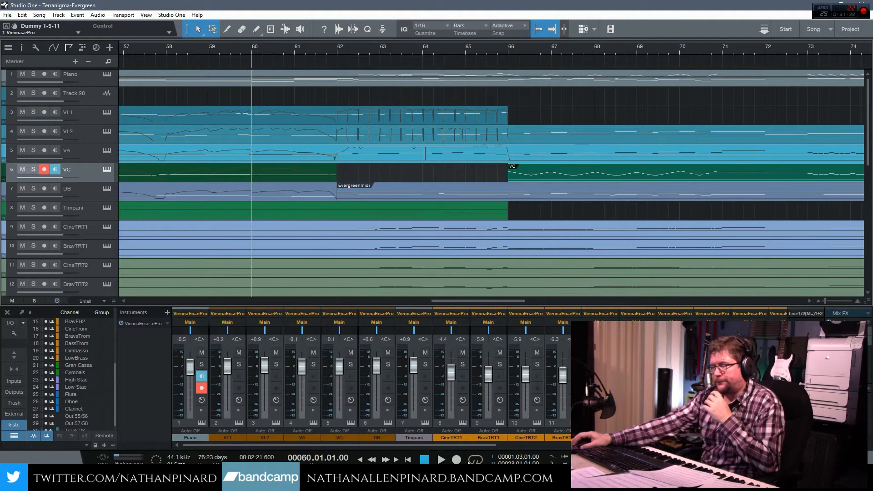
{"action": "left_click", "coordinate": [457, 460]}
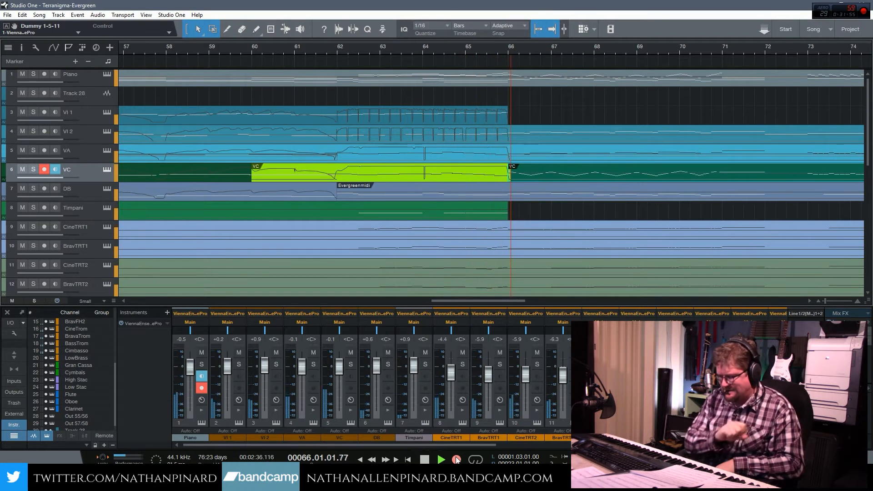
{"action": "key", "text": "space"}
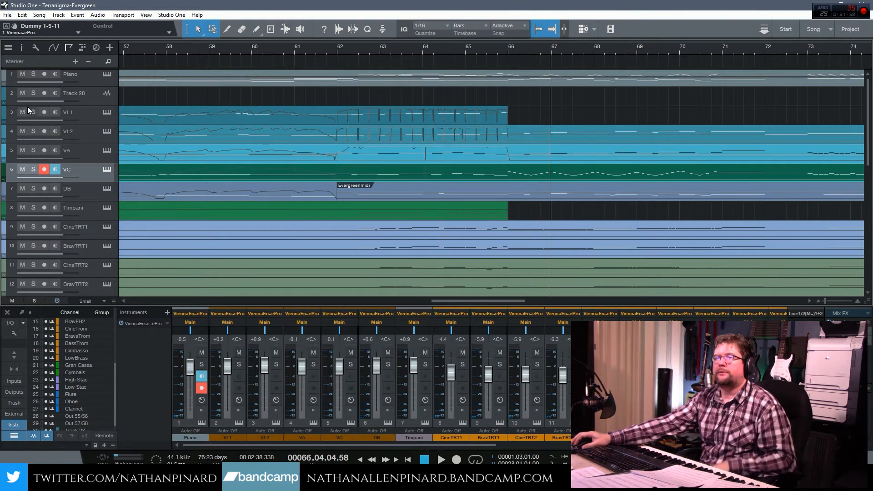
- Solo the VI 1, VI 2, VA, VC and DB tracks and listen to the strings from about bar 60 to bar 66
{"action": "left_click_drag", "start_coordinate": [29, 111], "coordinate": [31, 154]}
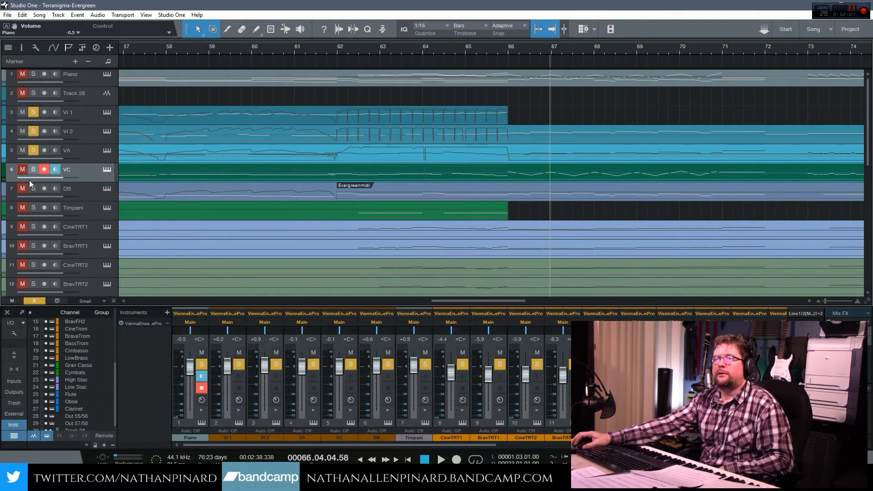
{"action": "left_click", "coordinate": [332, 48]}
{"action": "key", "text": "space"}
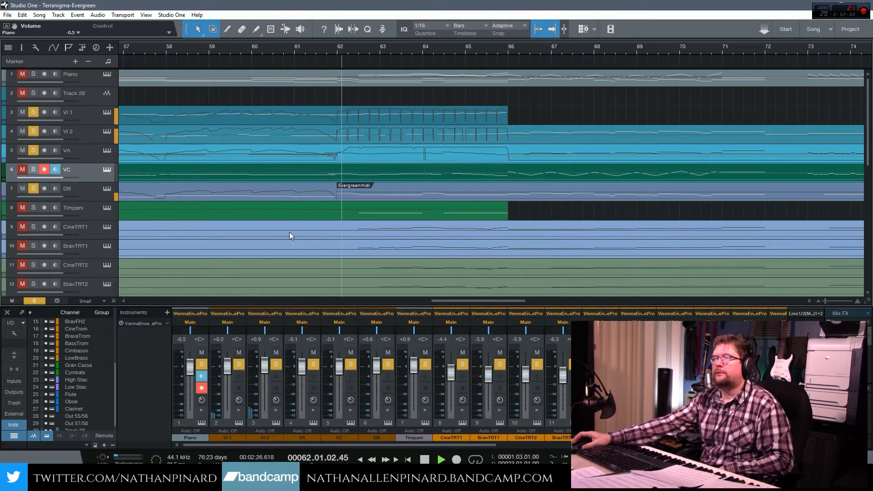
{"action": "left_click", "coordinate": [319, 48]}
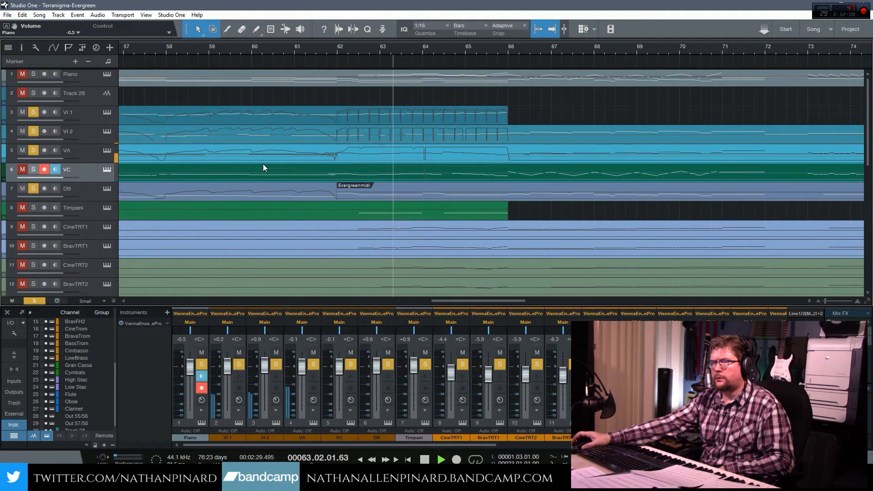
{"action": "left_click", "coordinate": [279, 52]}
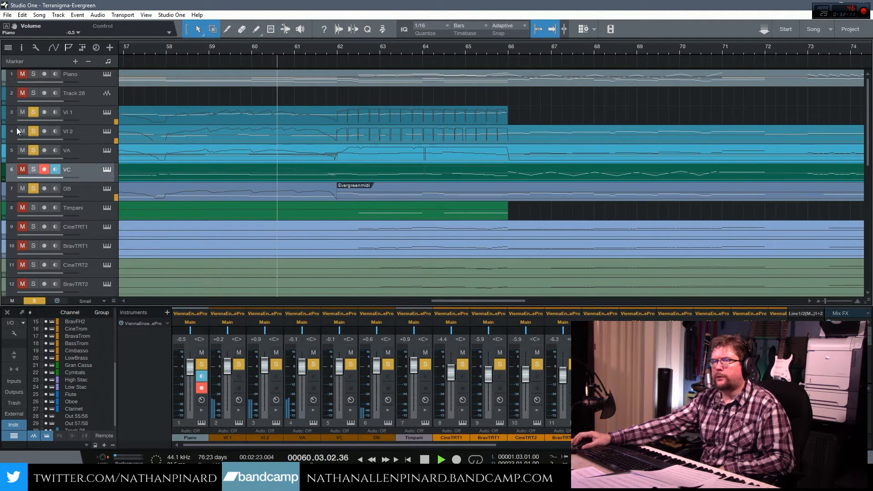
{"action": "left_click", "coordinate": [33, 169]}
{"action": "left_click", "coordinate": [22, 169]}
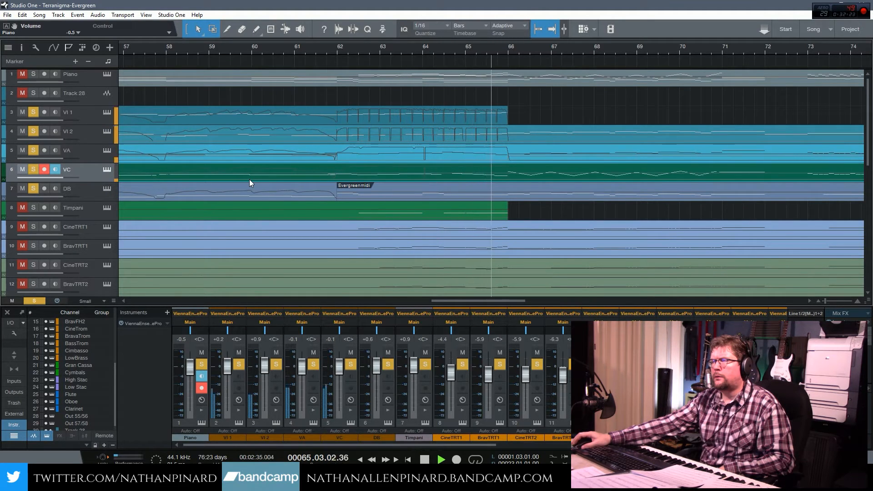
{"action": "left_click", "coordinate": [425, 460]}
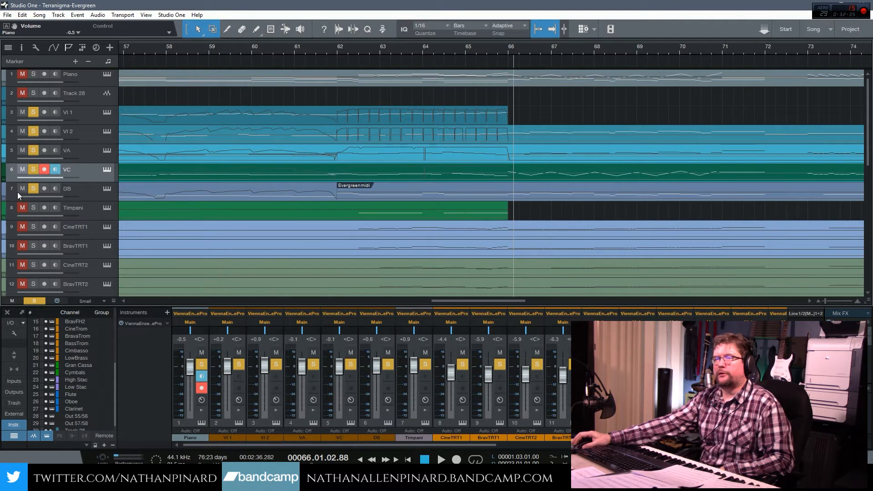
- Unsolo the other string tracks and listen to the DB track alone from just before bar 62
{"action": "left_click", "coordinate": [33, 152]}
{"action": "left_click", "coordinate": [33, 131]}
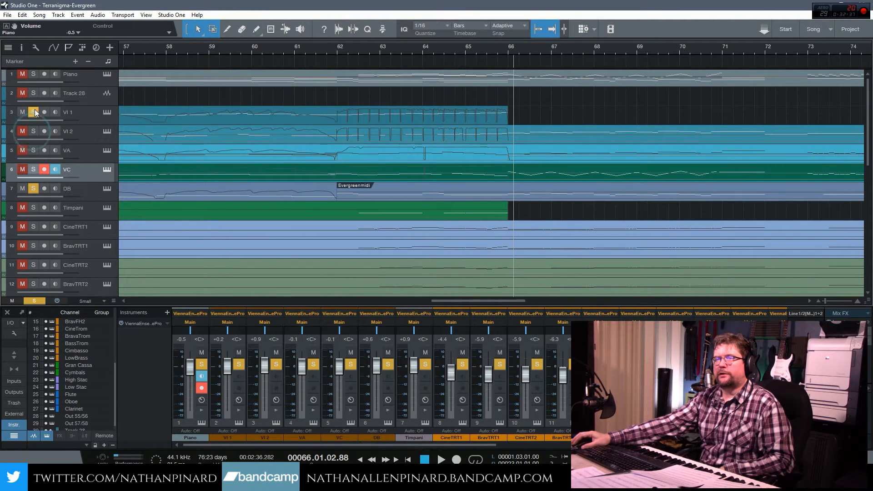
{"action": "left_click", "coordinate": [332, 50]}
{"action": "key", "text": "space"}
{"action": "left_click", "coordinate": [327, 49]}
{"action": "left_click", "coordinate": [328, 48]}
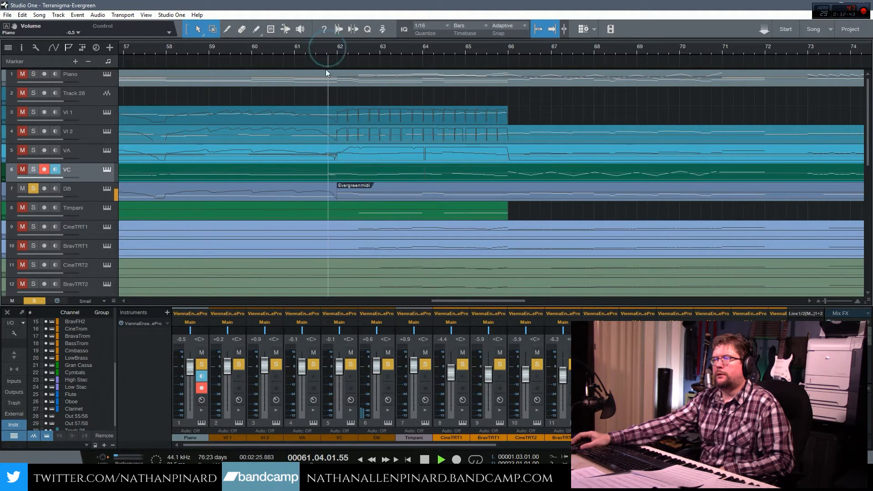
{"action": "left_click", "coordinate": [425, 459]}
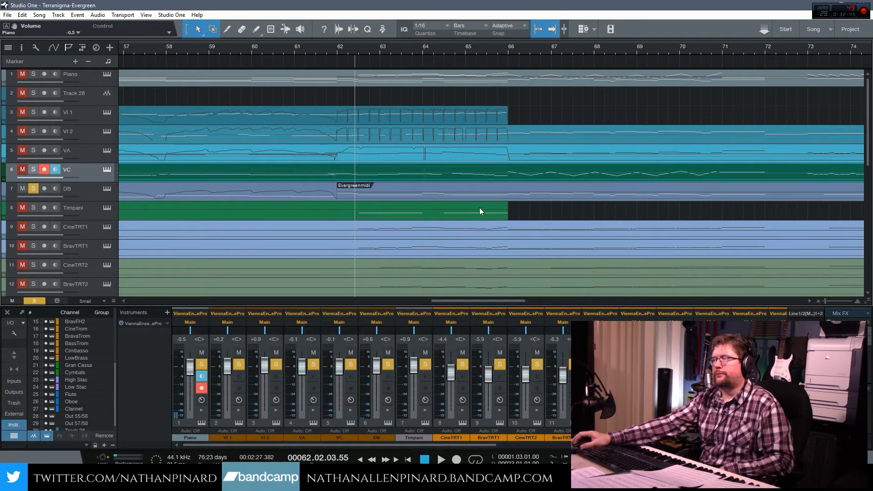
- Replace the DB event between bars 62 and 66 with a new take recorded from bar 60 to just past bar 67
{"action": "left_click", "coordinate": [228, 30]}
{"action": "left_click", "coordinate": [508, 190]}
{"action": "key", "text": "1"}
{"action": "left_click", "coordinate": [378, 187]}
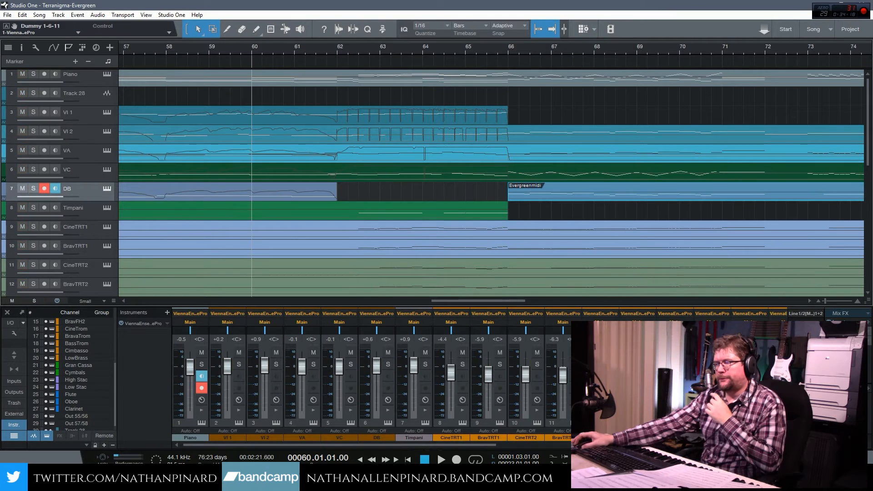
{"action": "left_click", "coordinate": [457, 459]}
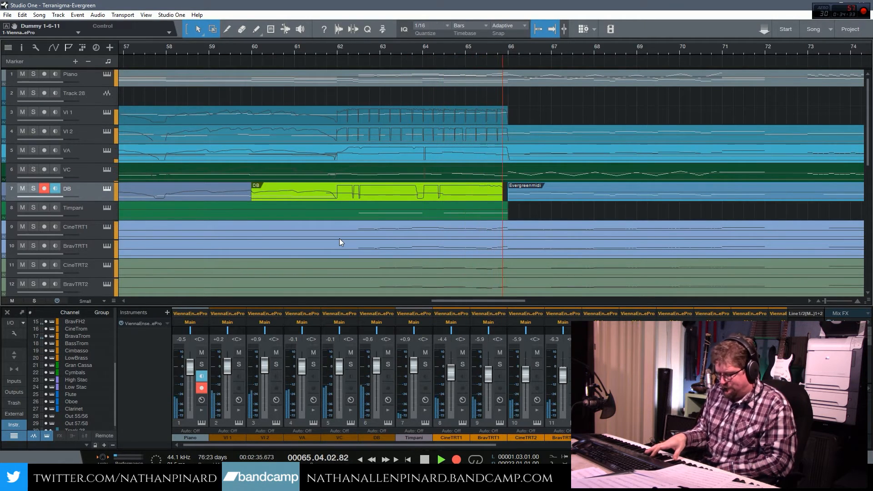
{"action": "left_click", "coordinate": [425, 460]}
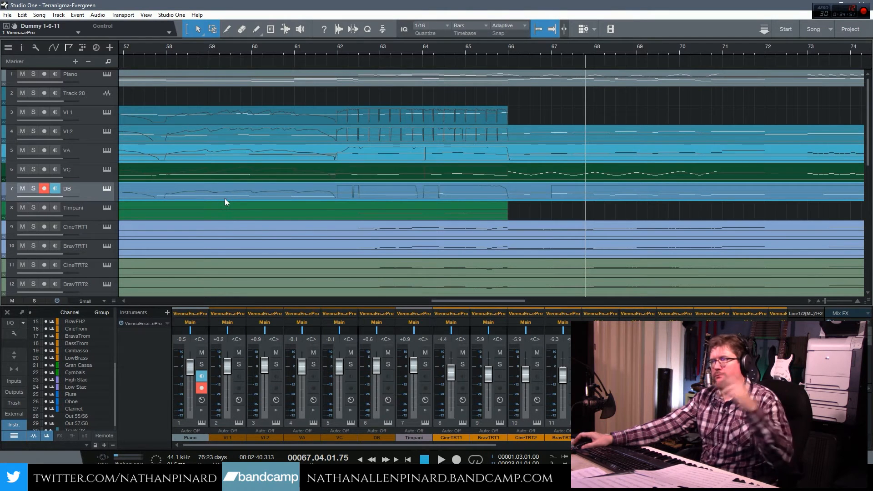
- Play the arrangement from about bar 25 to bar 34 and examine the brass and percussion parts that follow the strings
{"action": "left_click_drag", "start_coordinate": [463, 301], "coordinate": [272, 305]}
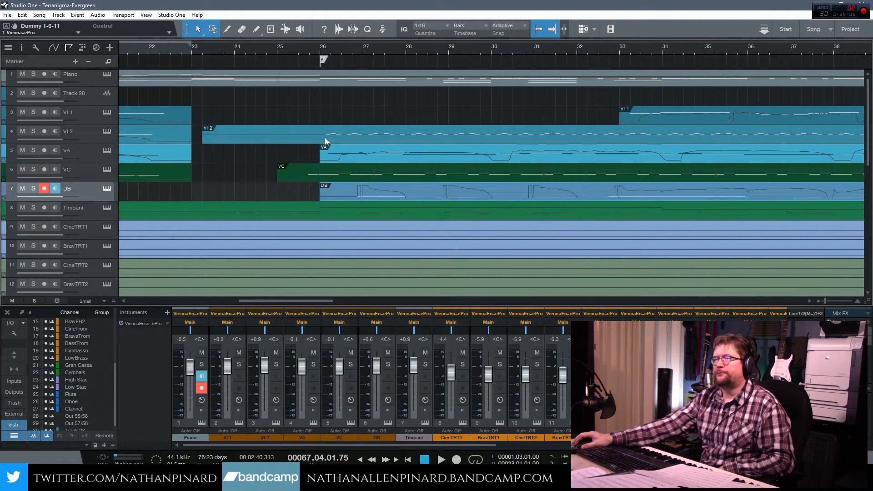
{"action": "scroll", "coordinate": [333, 145], "scroll_direction": "down", "scroll_amount": 3}
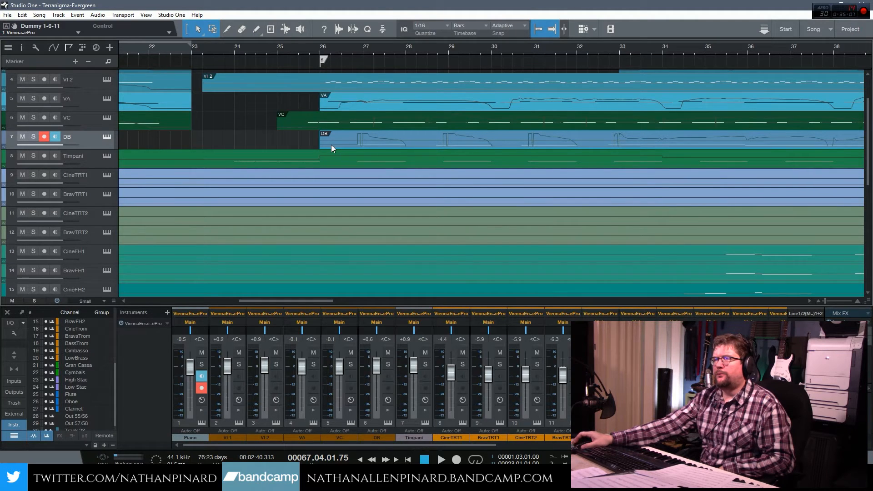
{"action": "left_click", "coordinate": [297, 45]}
{"action": "key", "text": "space"}
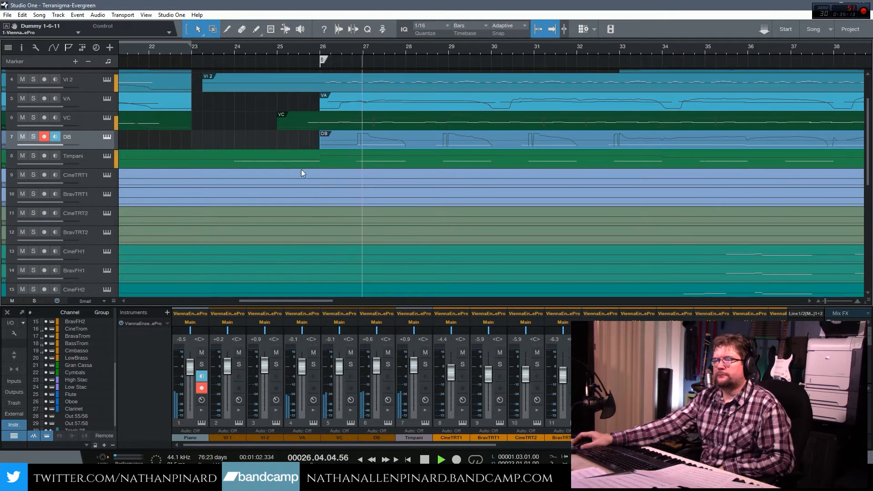
{"action": "scroll", "coordinate": [304, 157], "scroll_direction": "down", "scroll_amount": 4}
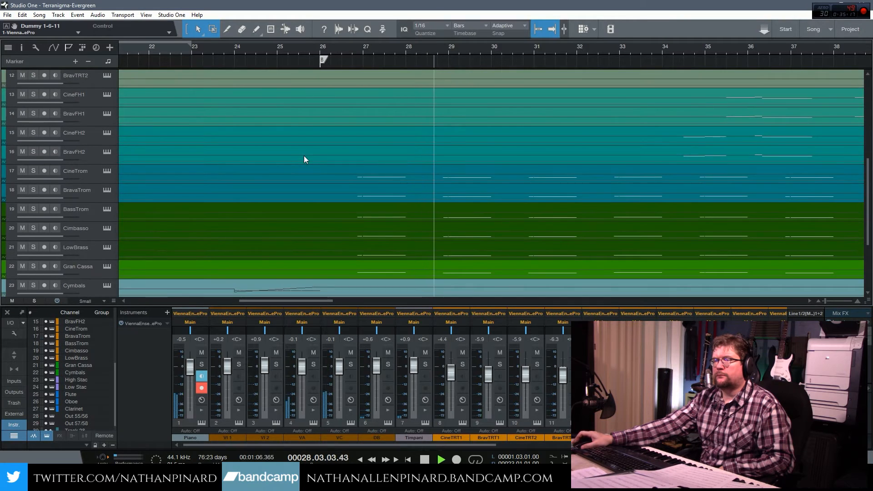
{"action": "scroll", "coordinate": [304, 156], "scroll_direction": "up", "scroll_amount": 3}
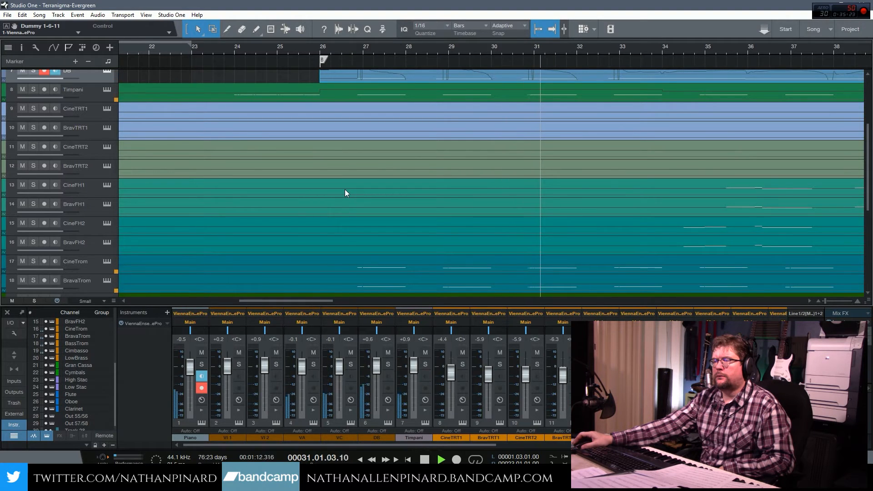
{"action": "scroll", "coordinate": [348, 185], "scroll_direction": "down", "scroll_amount": 1}
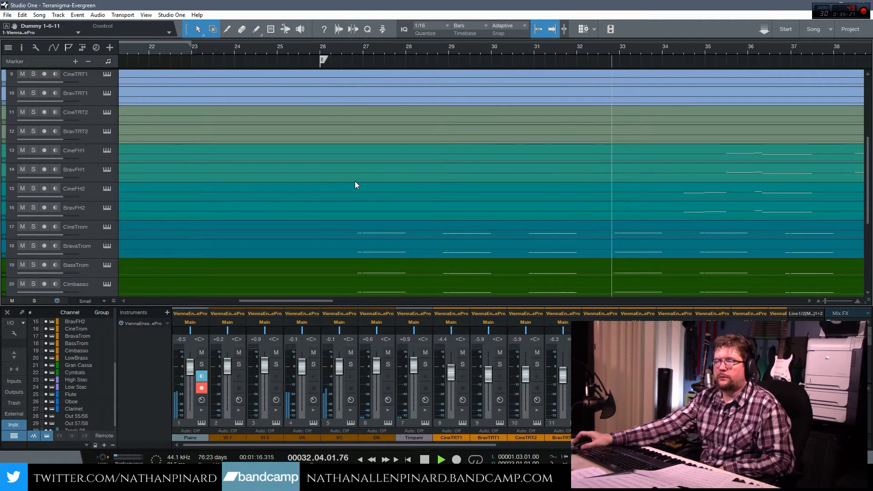
{"action": "scroll", "coordinate": [354, 181], "scroll_direction": "up", "scroll_amount": 1}
{"action": "left_click_drag", "start_coordinate": [312, 300], "coordinate": [354, 302]}
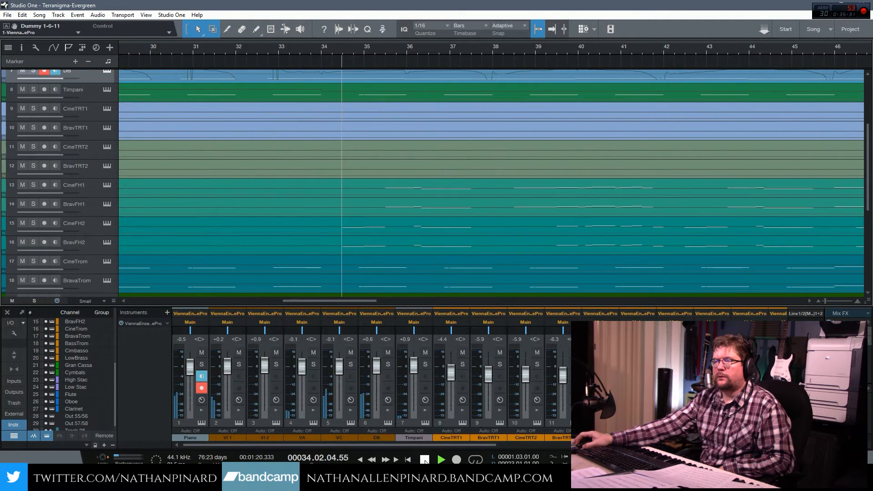
{"action": "key", "text": "space"}
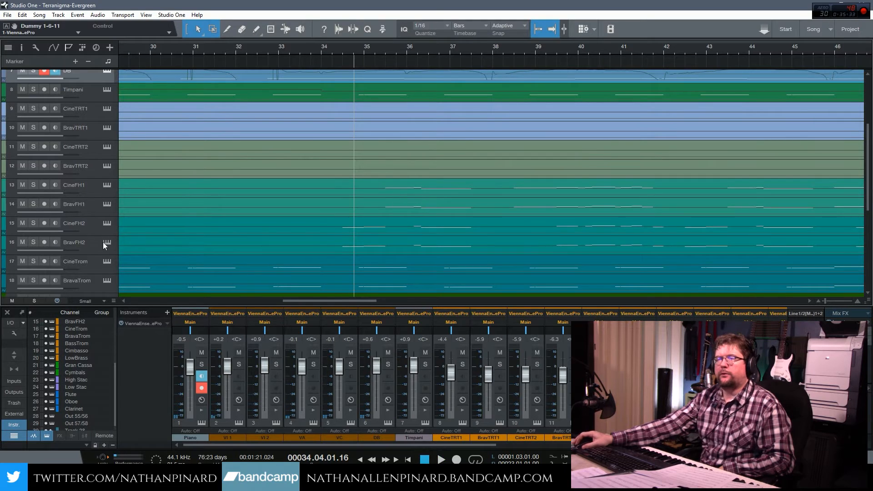
- Split the four French horn events at bar 34, delete the portions before it, and keep only CineFH1 armed
{"action": "left_click", "coordinate": [227, 29]}
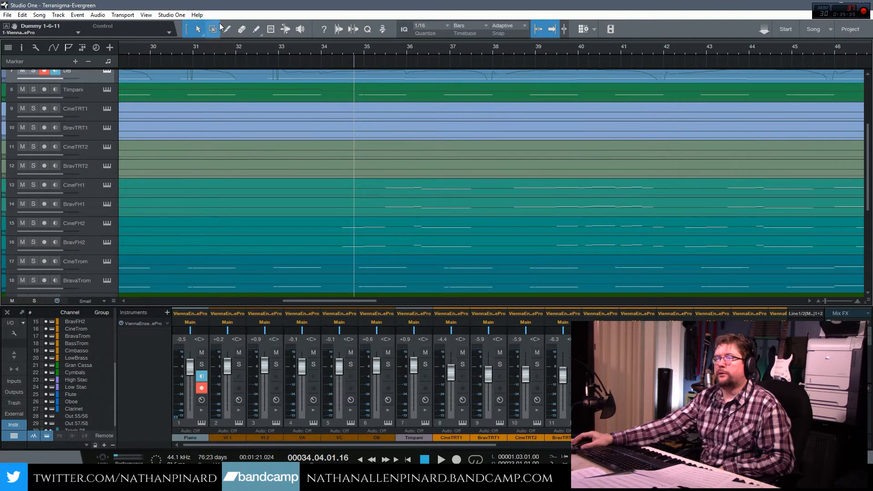
{"action": "left_click", "coordinate": [331, 227]}
{"action": "left_click", "coordinate": [331, 241]}
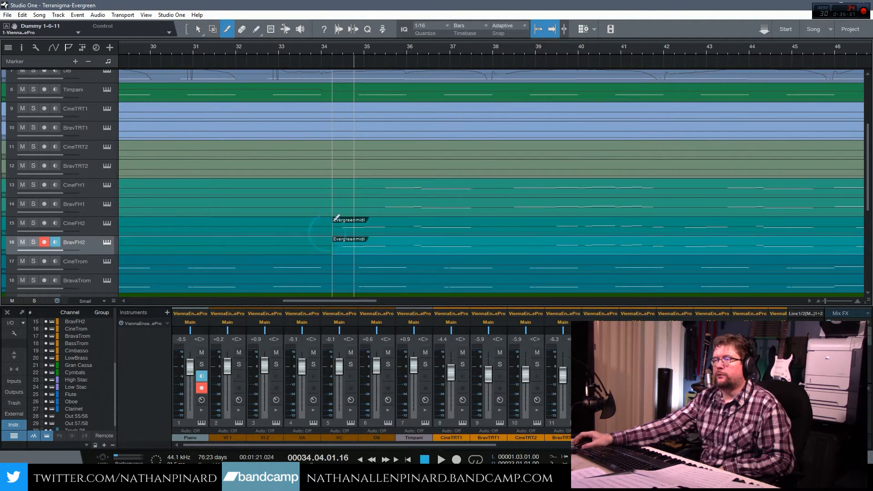
{"action": "left_click", "coordinate": [331, 201]}
{"action": "left_click", "coordinate": [331, 186]}
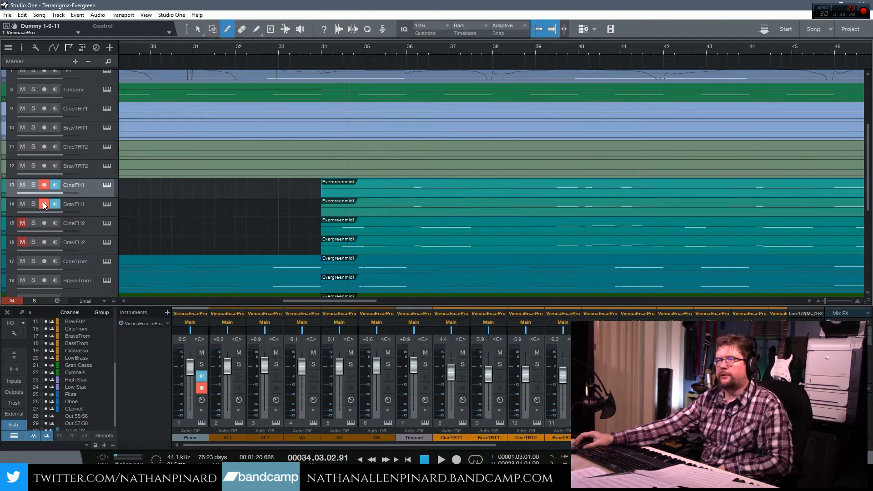
{"action": "left_click", "coordinate": [43, 205]}
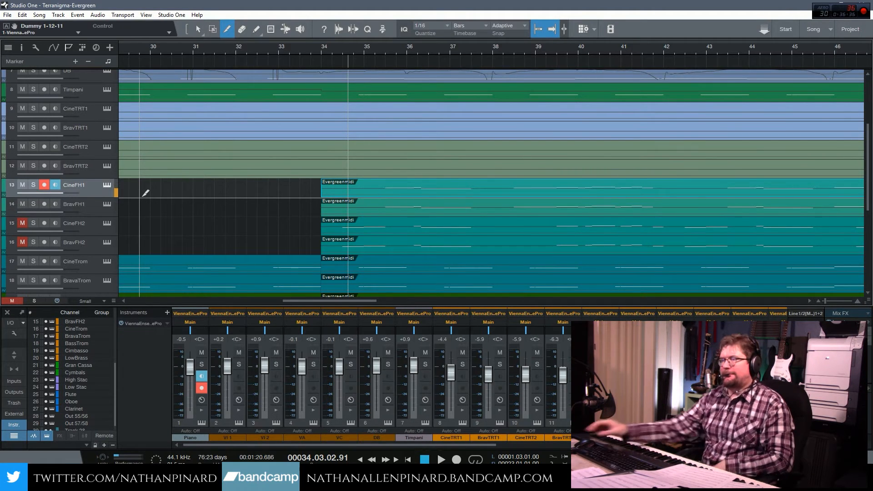
- Switch to Vienna Ensemble Pro and set the CineFH1 instrument's legato mapping to Lift Pedal Up
{"action": "key", "text": "alt+Tab"}
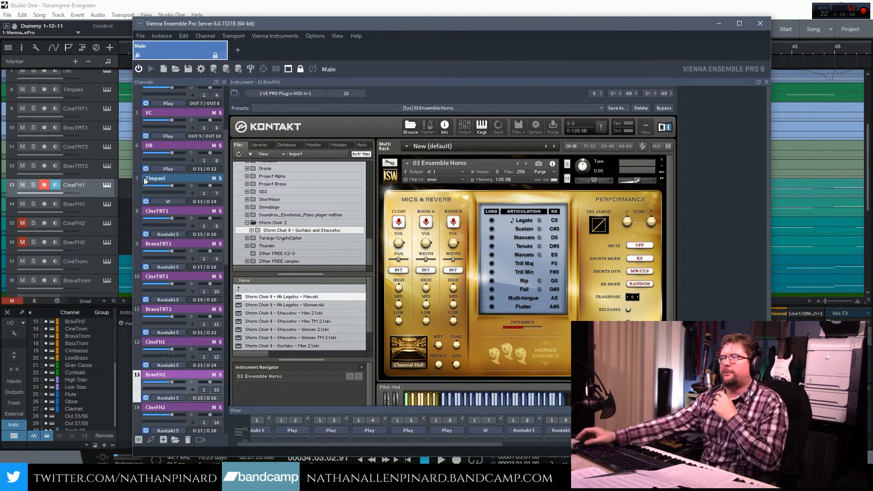
{"action": "left_click", "coordinate": [170, 344]}
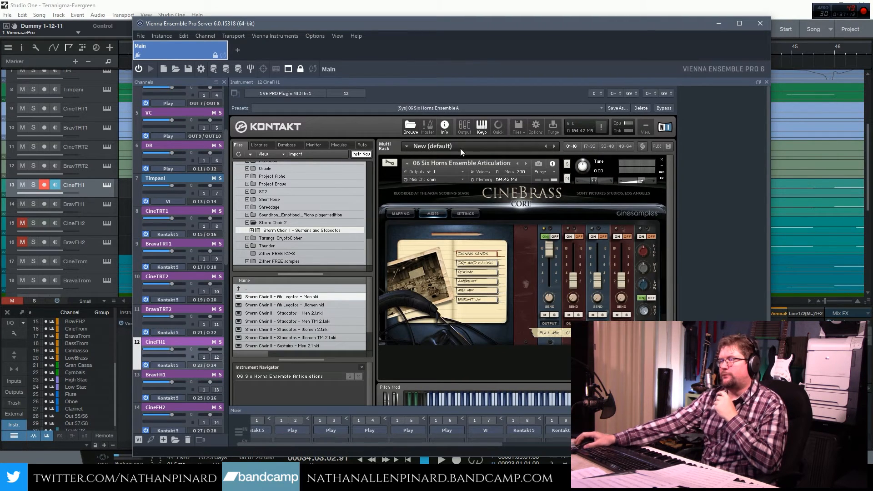
{"action": "left_click", "coordinate": [462, 211]}
{"action": "left_click", "coordinate": [402, 214]}
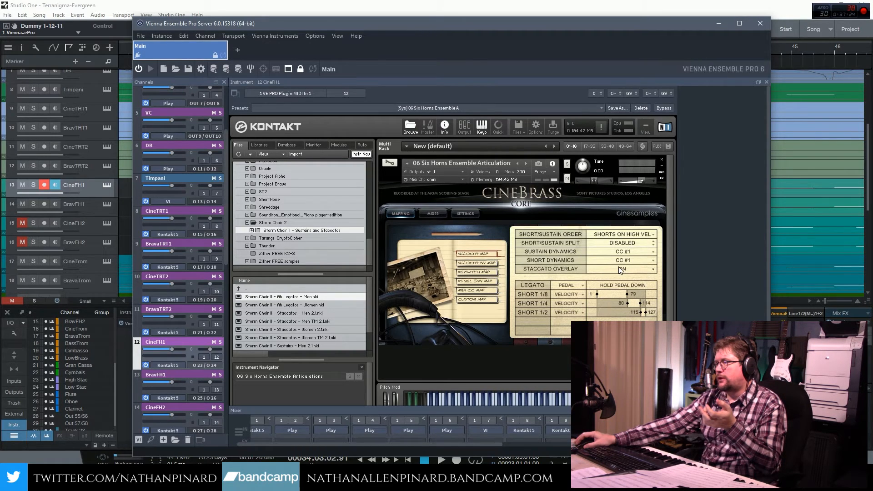
{"action": "left_click", "coordinate": [568, 282]}
{"action": "left_click", "coordinate": [642, 286]}
{"action": "left_click", "coordinate": [642, 285]}
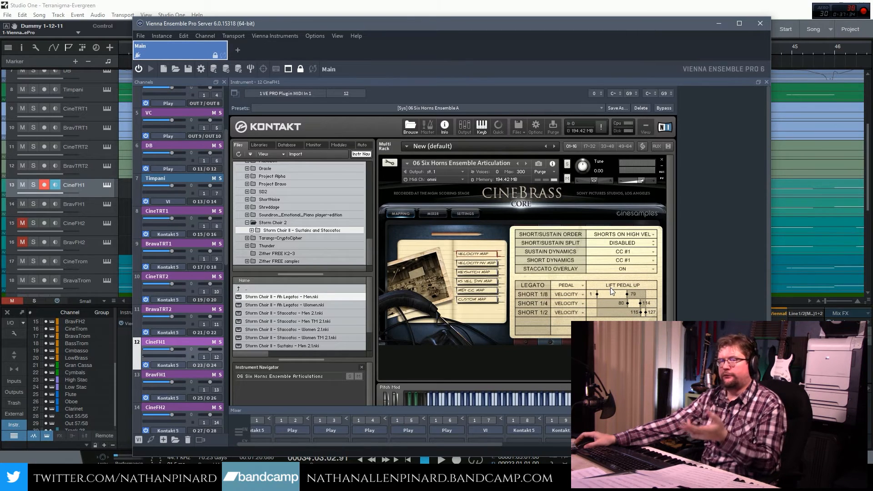
{"action": "left_click", "coordinate": [716, 24]}
- Move the playhead to bar 33 and open the CineFH1 track's Transpose value for editing
{"action": "left_click", "coordinate": [313, 53]}
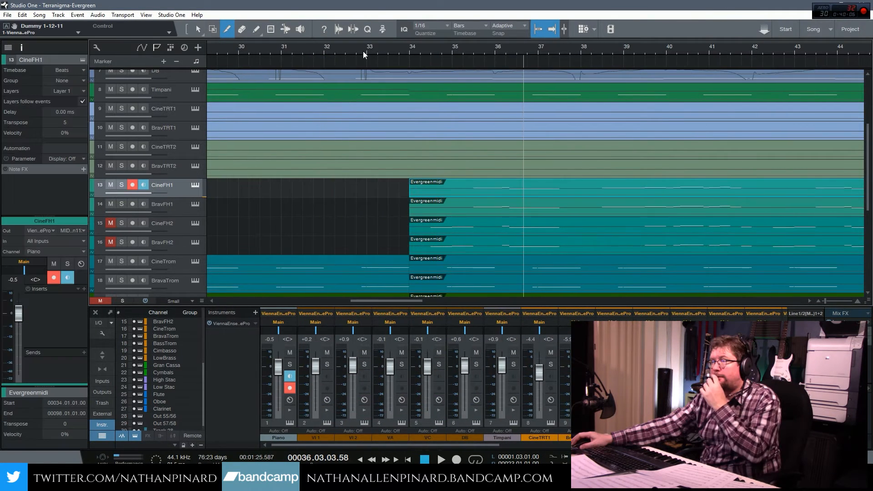
{"action": "left_click", "coordinate": [366, 50]}
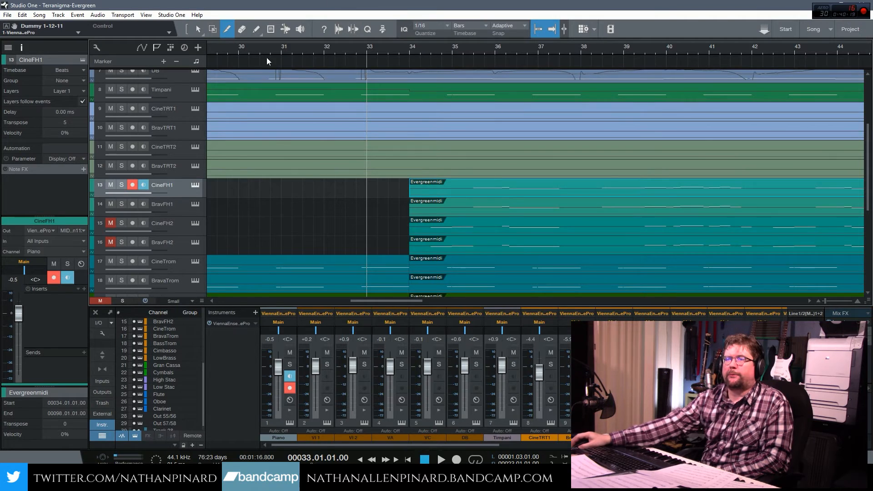
{"action": "double_click", "coordinate": [73, 123]}
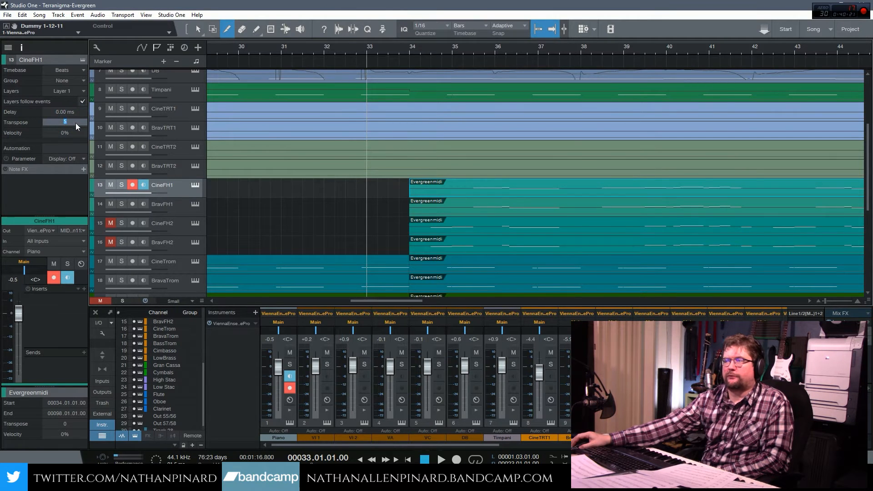
- Try to record the CineFH1 part from bar 33 and discard the take
{"action": "left_click", "coordinate": [367, 49]}
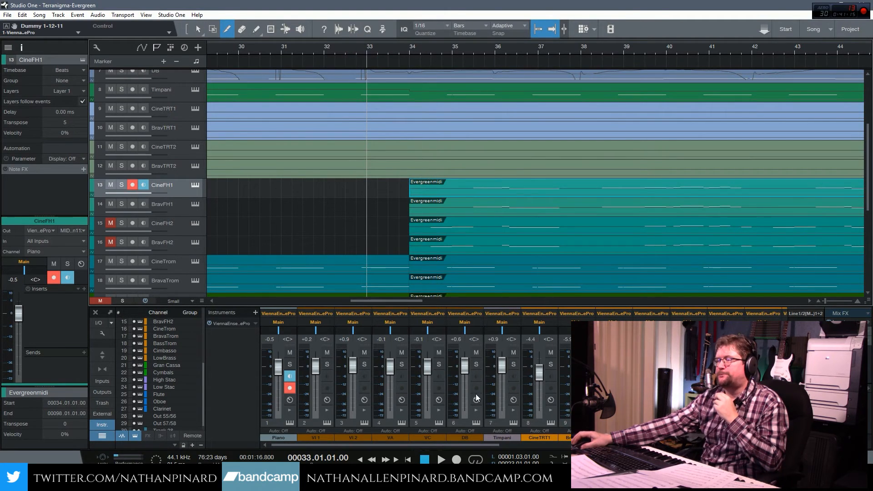
{"action": "left_click", "coordinate": [457, 459]}
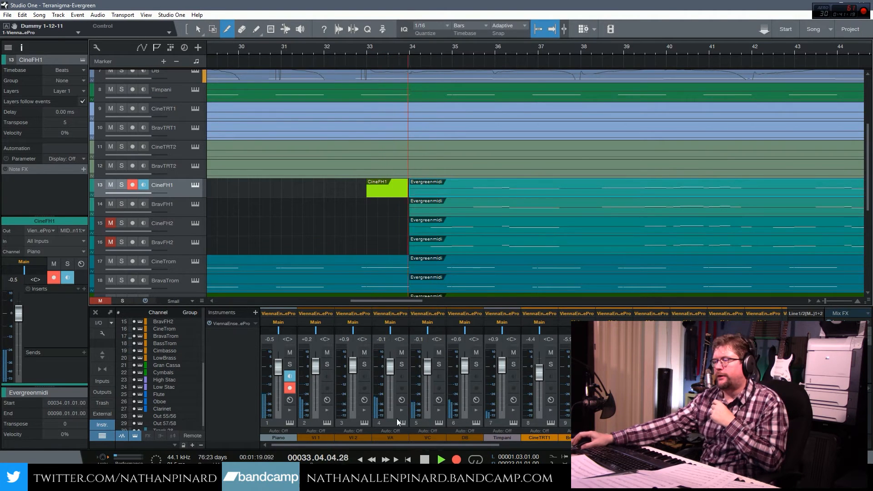
{"action": "key", "text": "space"}
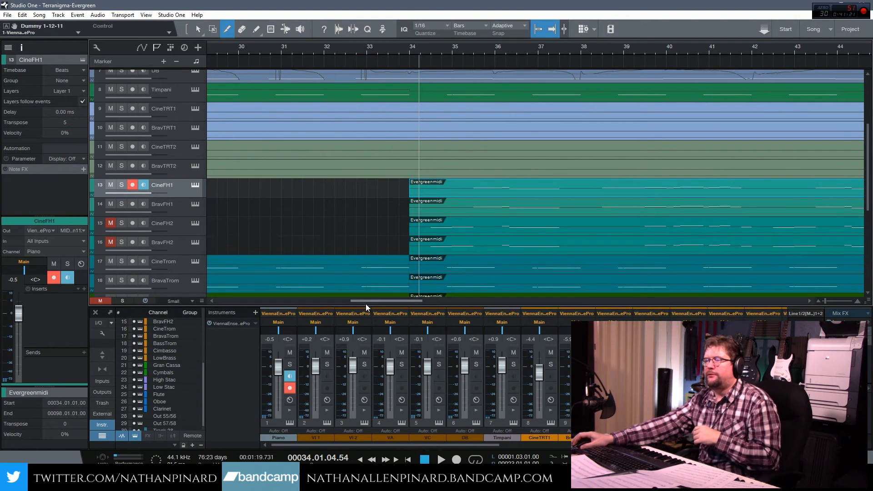
- Mute BravFH1 and audition the existing horn part from bar 34, skipping ahead to bar 42
{"action": "left_click", "coordinate": [111, 204]}
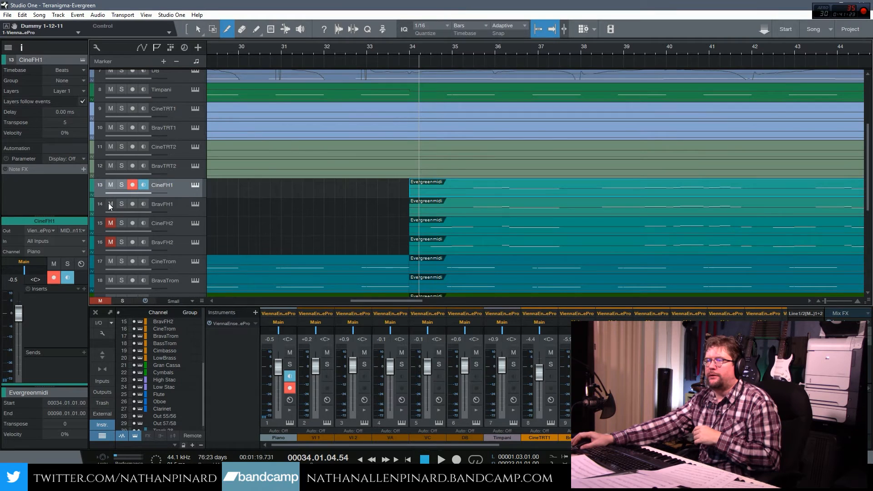
{"action": "left_click_drag", "start_coordinate": [383, 303], "coordinate": [401, 306]}
{"action": "left_click", "coordinate": [236, 50]}
{"action": "key", "text": "space"}
{"action": "left_click", "coordinate": [569, 51]}
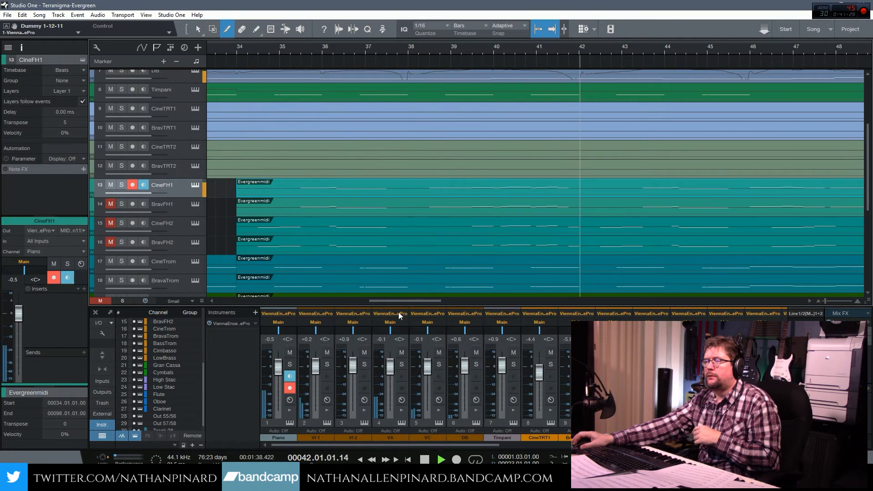
{"action": "left_click_drag", "start_coordinate": [398, 301], "coordinate": [436, 302]}
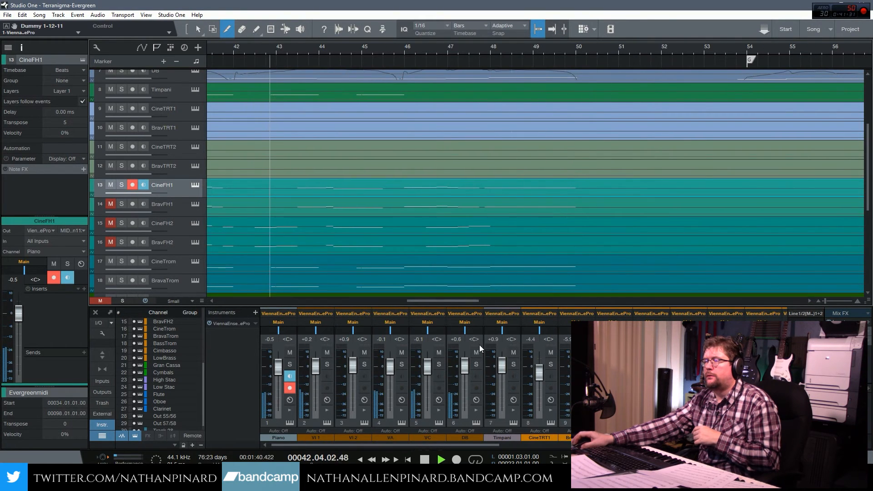
{"action": "key", "text": "space"}
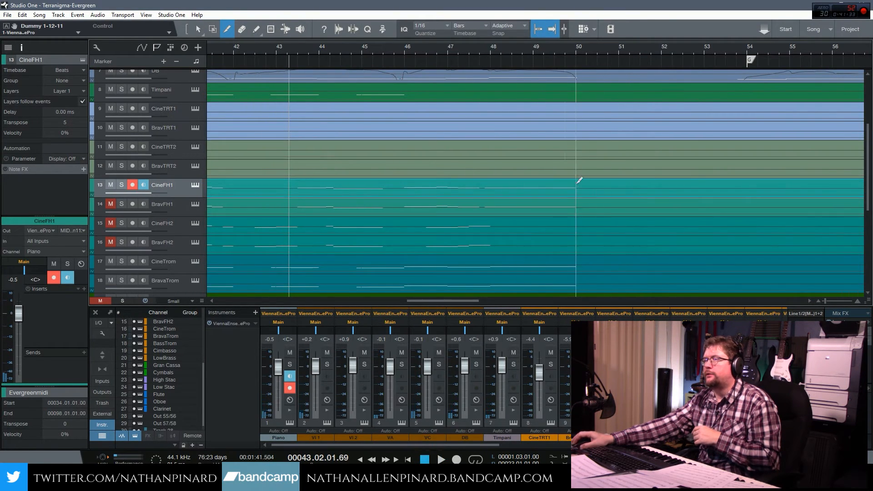
- Split the CineFH1, BravFH1, CineFH2 and BravFH2 events at beat 2 of bar 50
{"action": "left_click", "coordinate": [585, 189]}
{"action": "left_click", "coordinate": [586, 209]}
{"action": "left_click", "coordinate": [585, 228]}
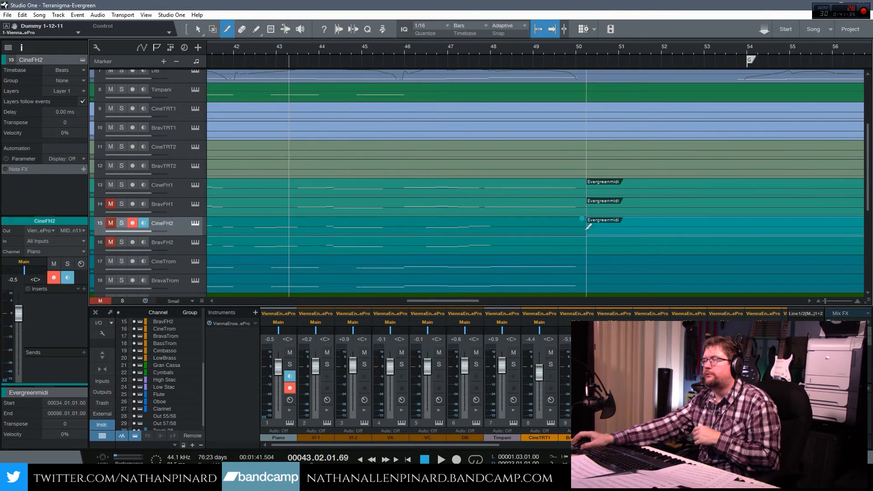
{"action": "left_click", "coordinate": [585, 247]}
{"action": "key", "text": "1"}
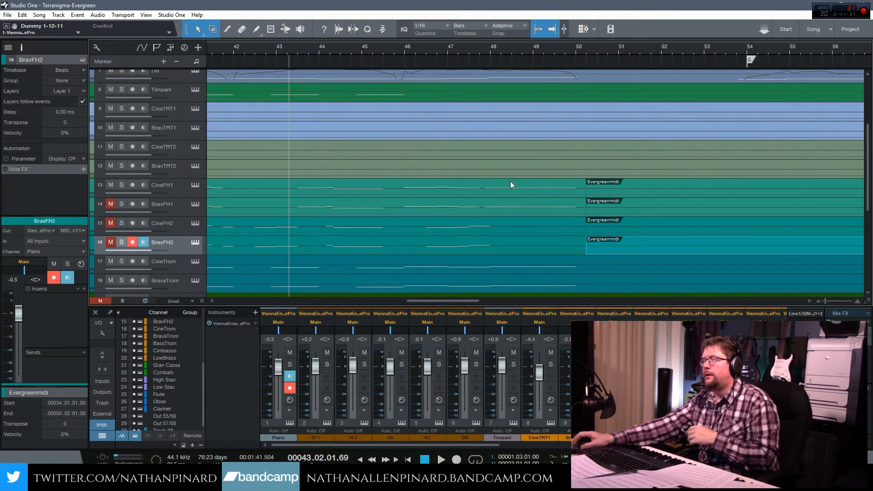
- Delete the portions of the four French horn events that precede the split in bar 50
{"action": "left_click", "coordinate": [512, 177]}
{"action": "left_click", "coordinate": [511, 185]}
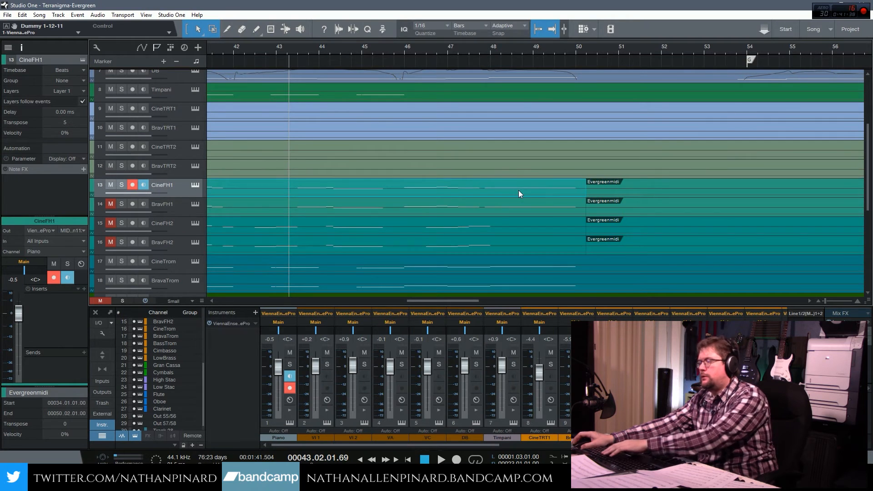
{"action": "key", "text": "Delete"}
{"action": "left_click", "coordinate": [535, 229]}
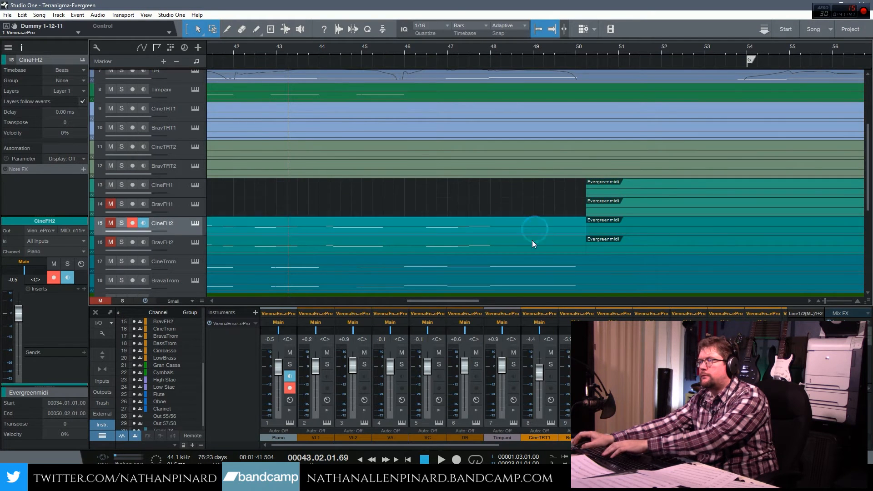
{"action": "key", "text": "Delete"}
{"action": "left_click", "coordinate": [532, 240]}
{"action": "key", "text": "Delete"}
- Prepare recording from bar 33 with the four horn tracks unmuted and only CineFH1 and BravFH1 armed
{"action": "left_click_drag", "start_coordinate": [459, 301], "coordinate": [408, 330]}
{"action": "left_click", "coordinate": [306, 48]}
{"action": "left_click", "coordinate": [110, 242]}
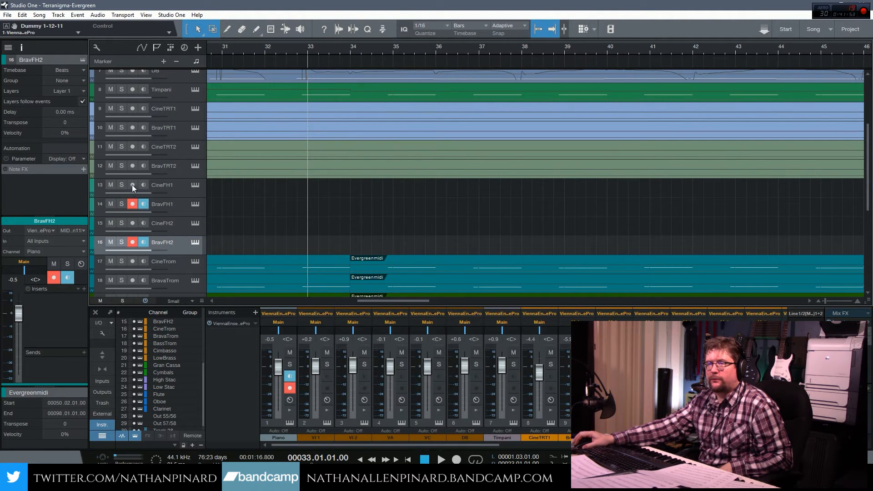
{"action": "left_click", "coordinate": [132, 242]}
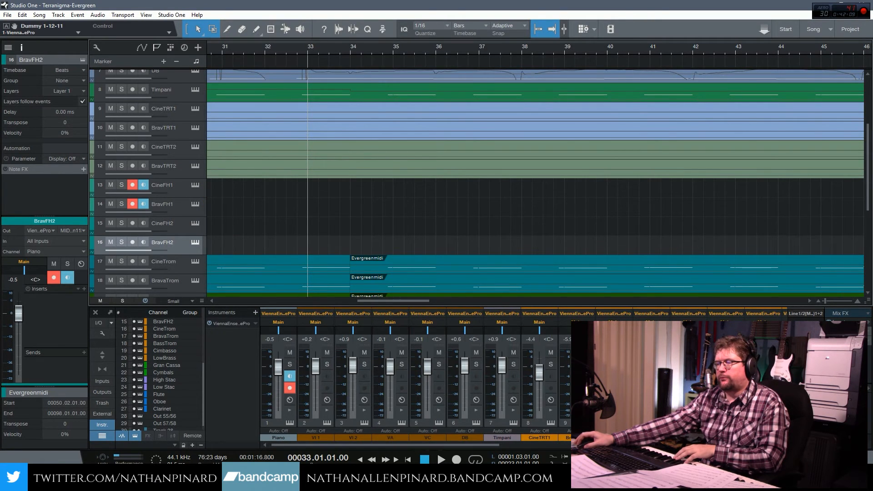
- Switch to Vienna Ensemble Pro and check the MIDI CC automation on the Dynamics control of BravFH1's Ensemble Horns
{"action": "left_click", "coordinate": [393, 480]}
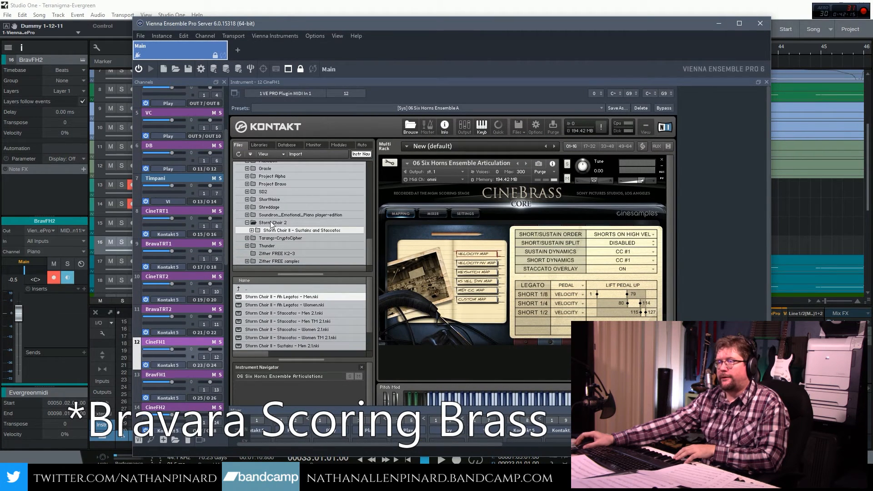
{"action": "left_click", "coordinate": [176, 237]}
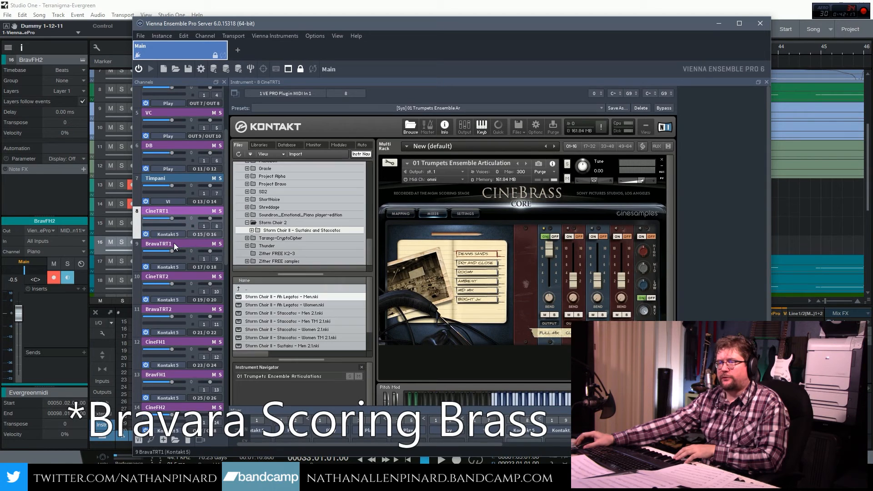
{"action": "left_click", "coordinate": [174, 242]}
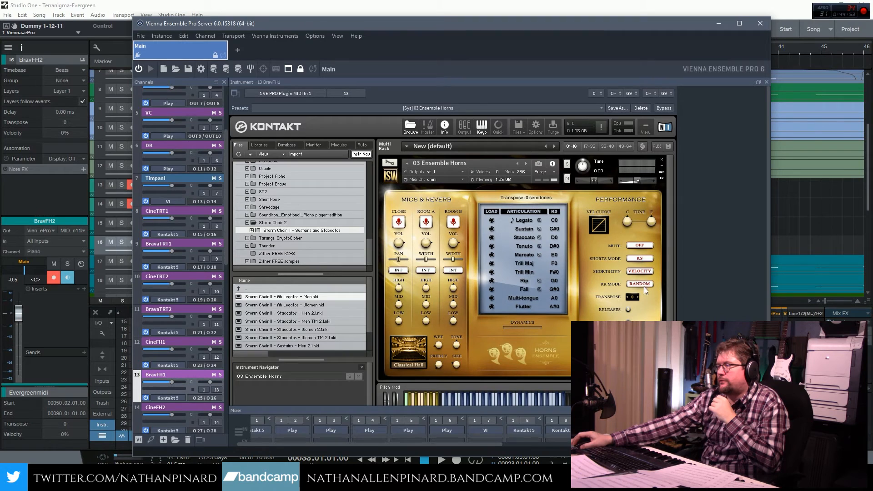
{"action": "right_click", "coordinate": [508, 330]}
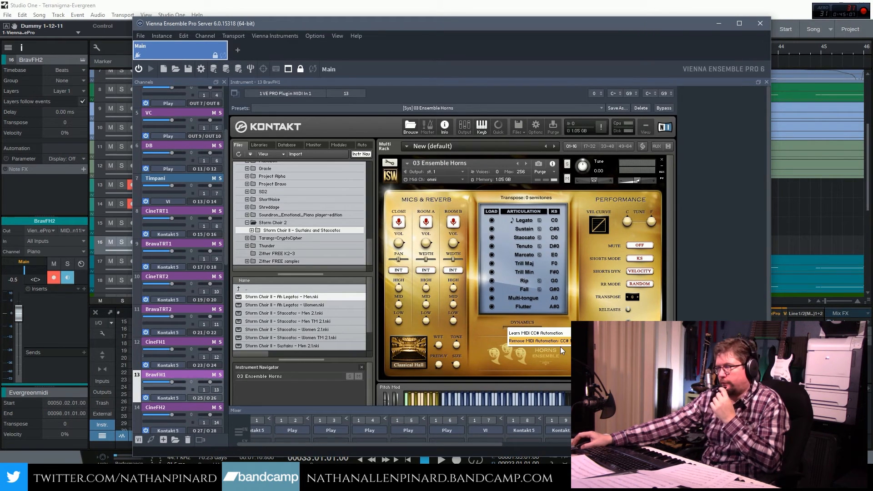
{"action": "left_click", "coordinate": [559, 360]}
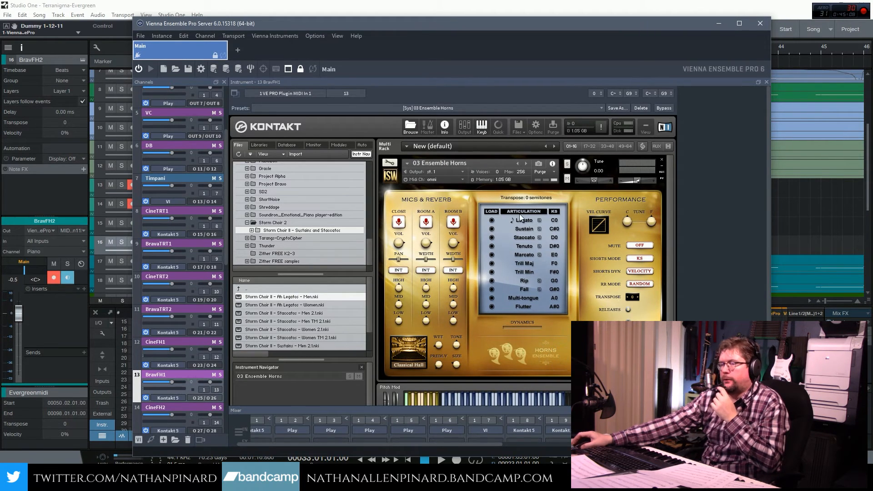
{"action": "left_click", "coordinate": [712, 26]}
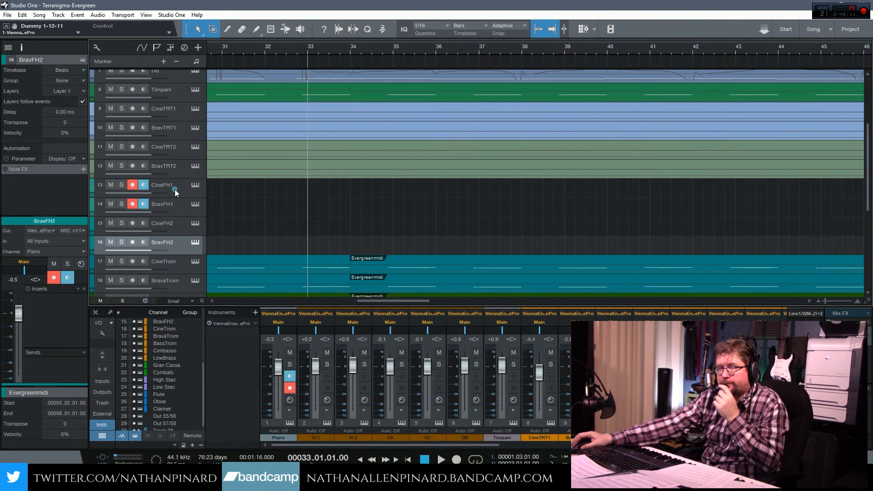
- Set the BravFH1 track's Transpose to 5, matching CineFH1
{"action": "left_click", "coordinate": [168, 185]}
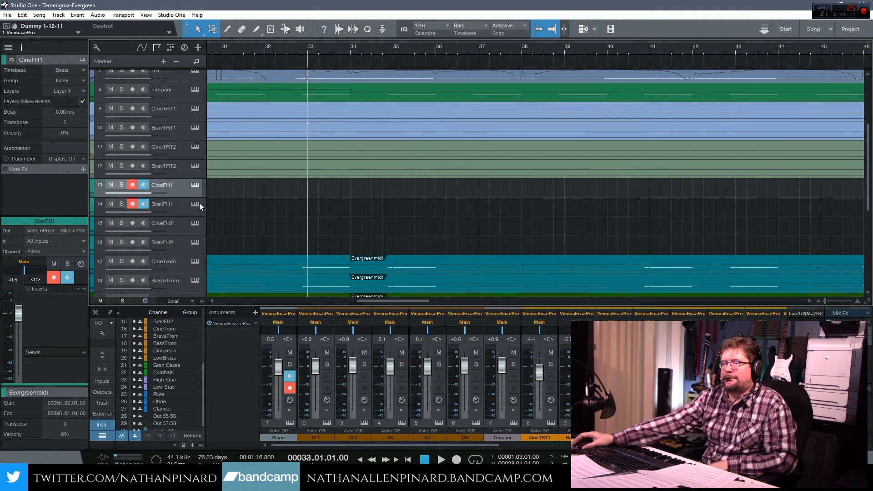
{"action": "left_click", "coordinate": [163, 207]}
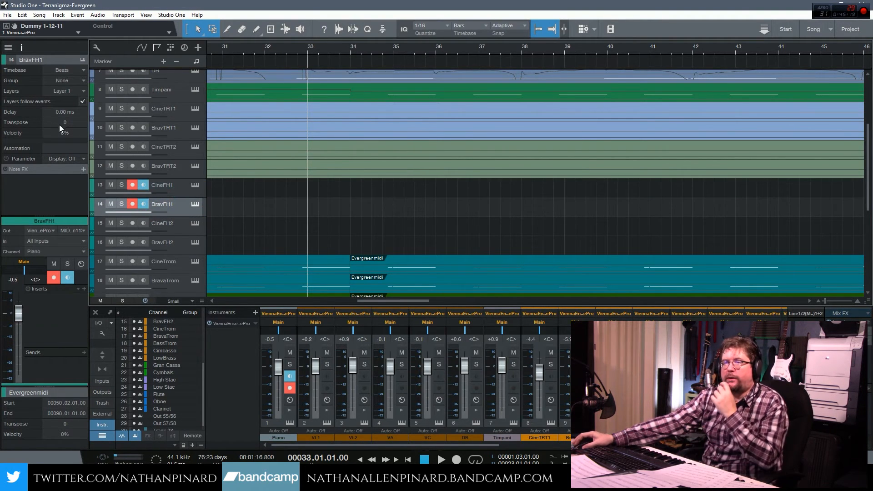
{"action": "type", "text": "5"}
{"action": "key", "text": "Return"}
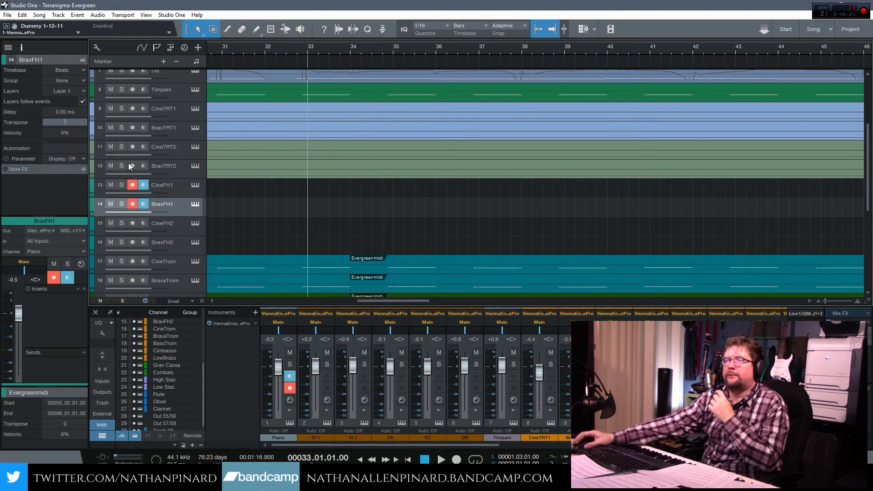
- Record the first horn part on CineFH1 and BravFH1 together from bar 33 until just past bar 50
{"action": "left_click", "coordinate": [171, 185]}
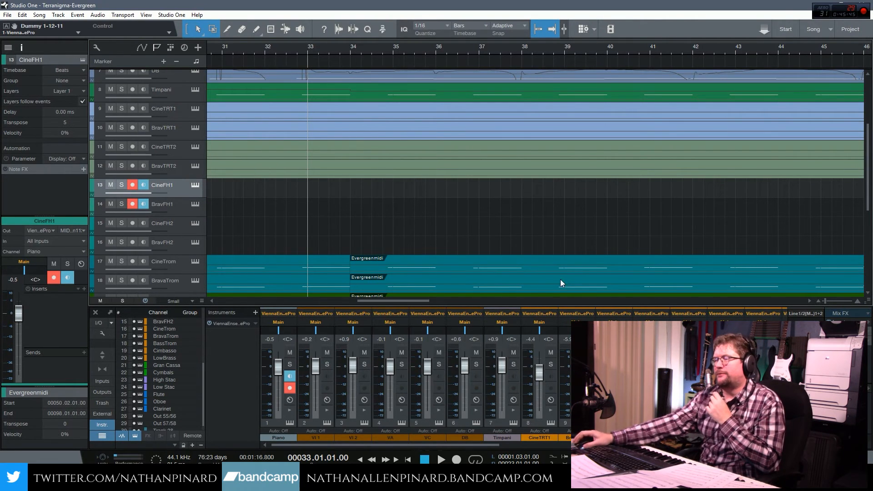
{"action": "left_click", "coordinate": [454, 457]}
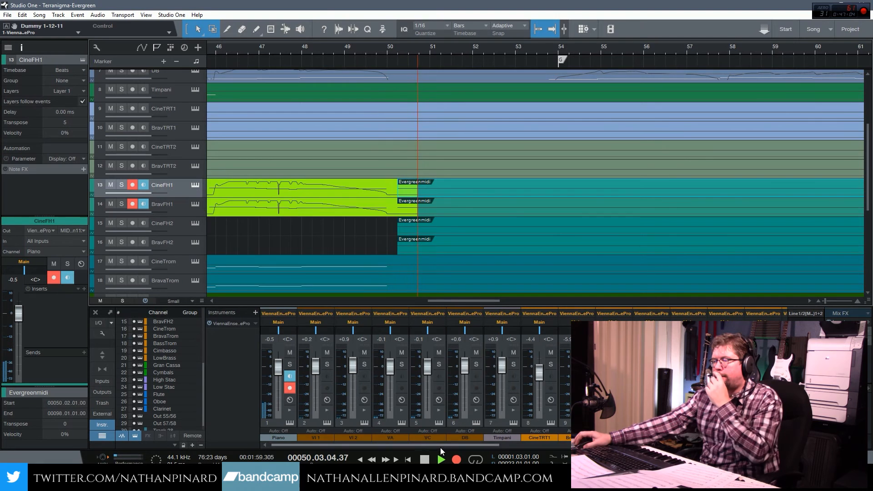
{"action": "key", "text": "space"}
- Play back the new horn take from about bar 37 until the end of bar 41
{"action": "left_click_drag", "start_coordinate": [446, 299], "coordinate": [390, 304]}
{"action": "left_click", "coordinate": [346, 47]}
{"action": "key", "text": "space"}
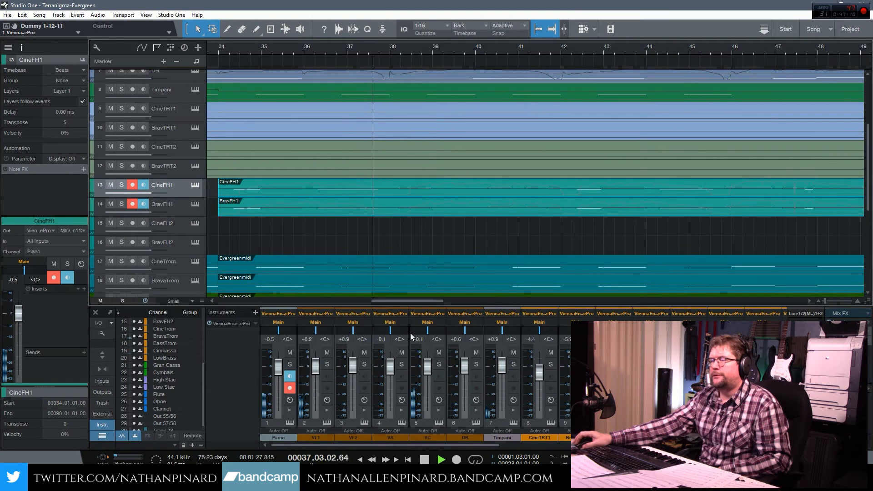
{"action": "left_click", "coordinate": [426, 459]}
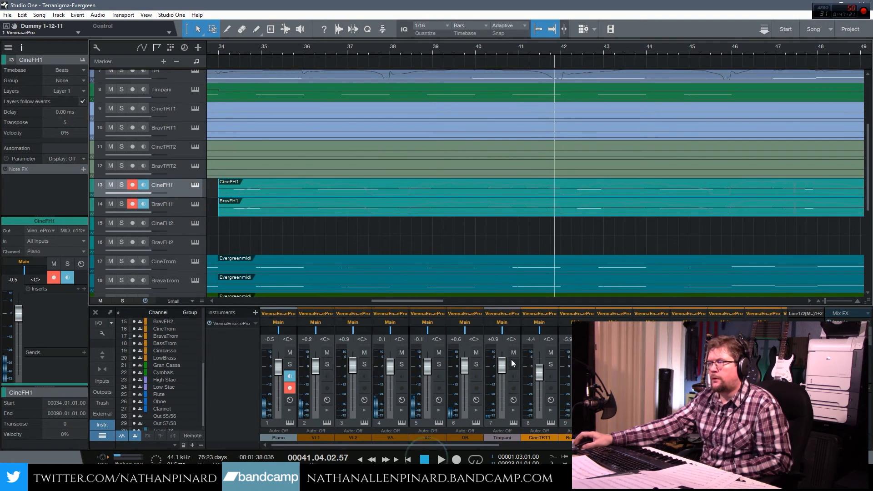
- In the CineFH1 event, lower the note just before the B2 in bar 41 by two semitones to D3
{"action": "double_click", "coordinate": [523, 183]}
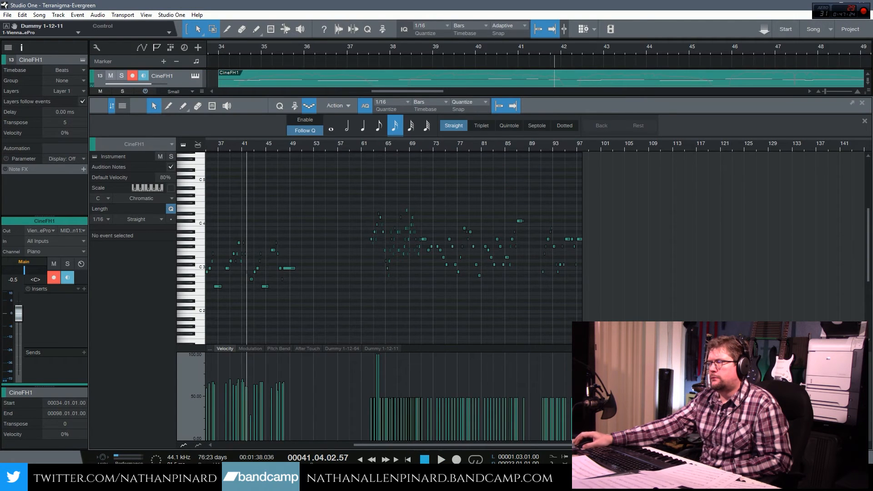
{"action": "left_click_drag", "start_coordinate": [824, 445], "coordinate": [828, 445]}
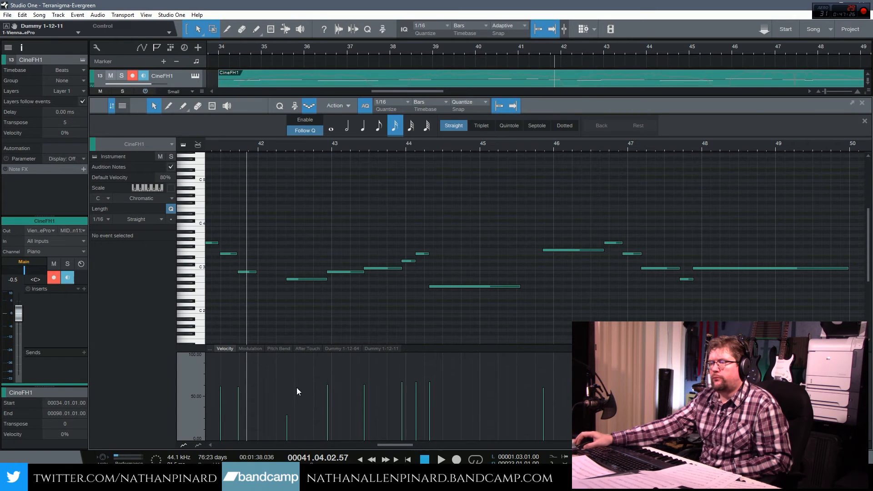
{"action": "left_click_drag", "start_coordinate": [390, 445], "coordinate": [386, 445]}
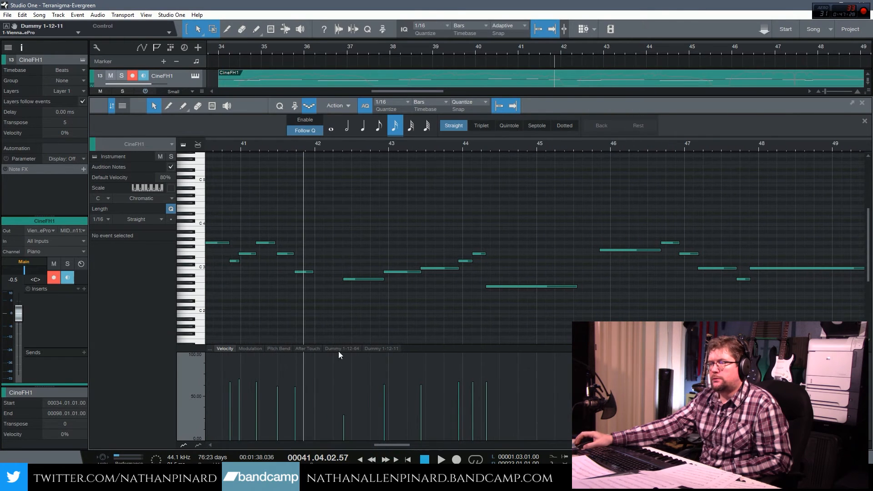
{"action": "left_click", "coordinate": [260, 243]}
{"action": "left_click_drag", "start_coordinate": [287, 256], "coordinate": [288, 263]}
{"action": "left_click", "coordinate": [303, 272]}
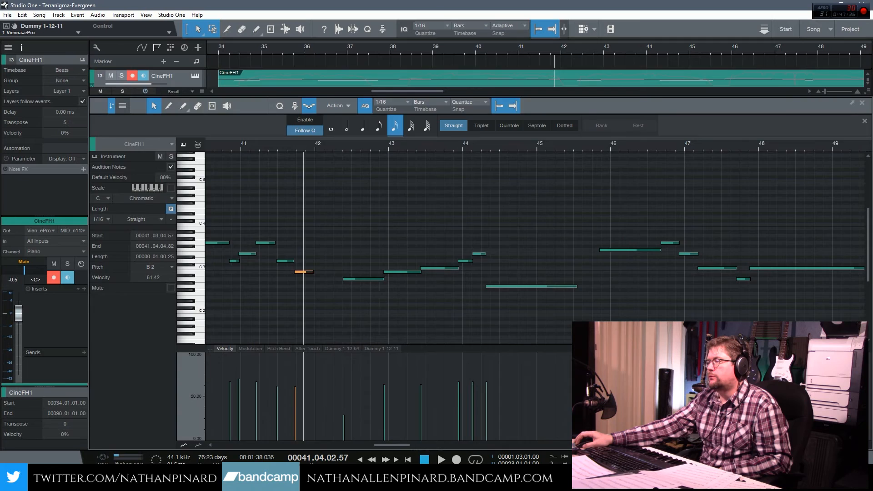
{"action": "key", "text": "F2"}
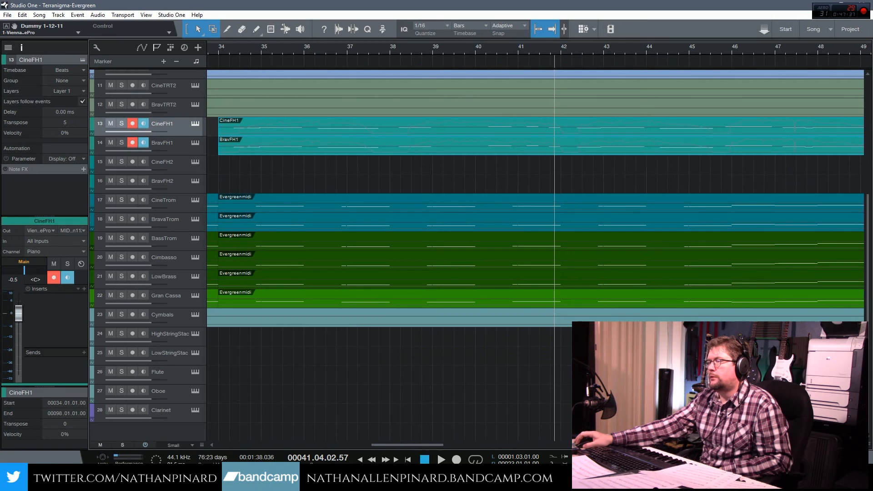
- In the BravFH1 event, lower the matching note before the B2 in bar 41 by two semitones to D3
{"action": "double_click", "coordinate": [547, 149]}
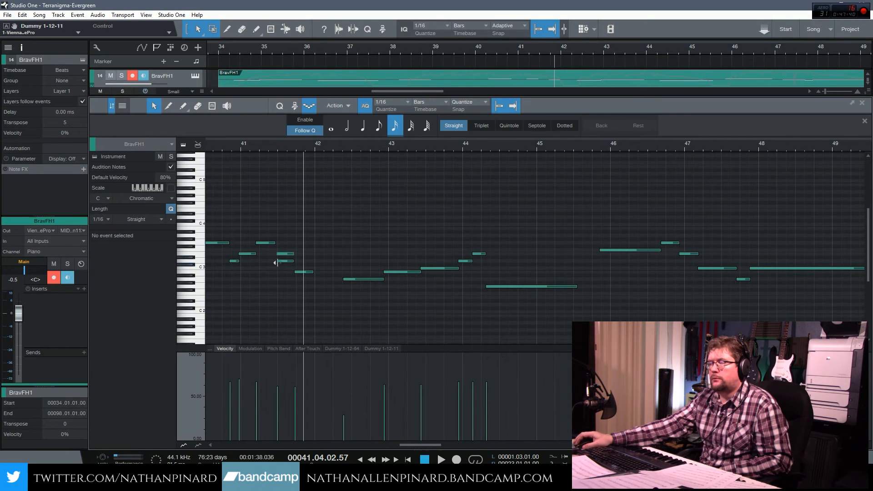
{"action": "key", "text": "F2"}
{"action": "left_click", "coordinate": [568, 170]}
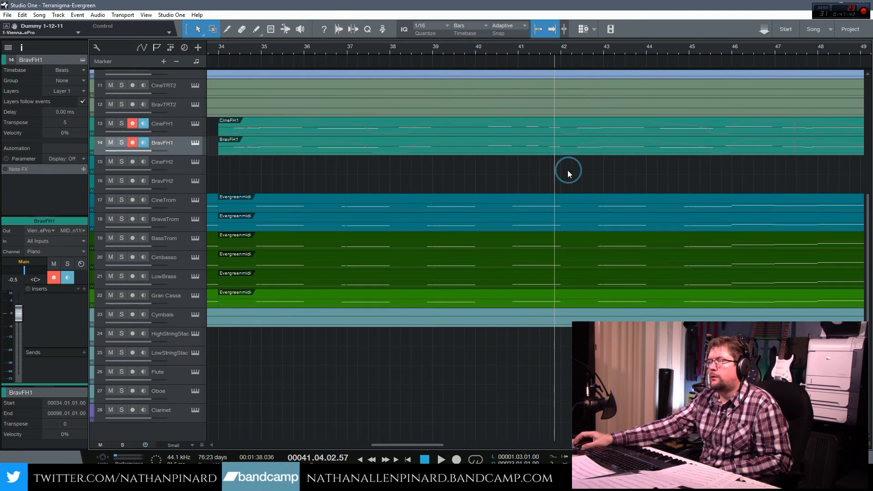
{"action": "double_click", "coordinate": [550, 146]}
{"action": "scroll", "coordinate": [368, 267], "scroll_direction": "up", "scroll_amount": 2}
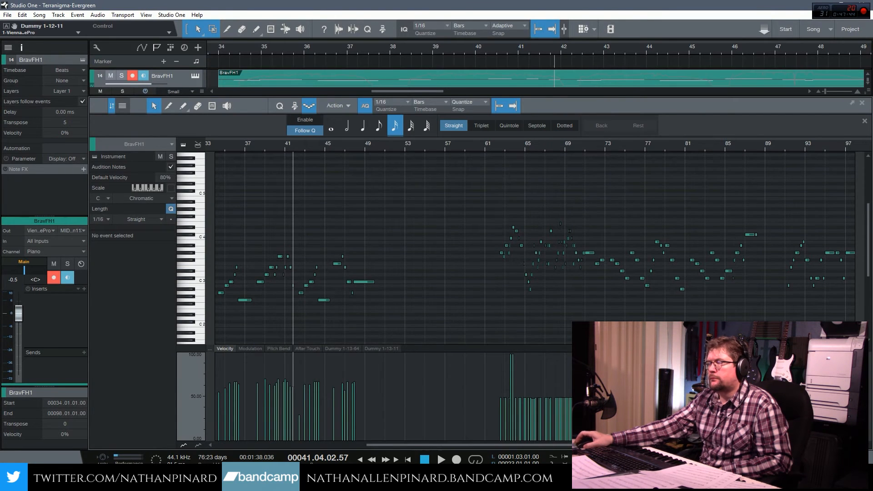
{"action": "key", "text": "e"}
{"action": "key", "text": "e"}
{"action": "key", "text": "e"}
{"action": "key", "text": "e"}
{"action": "key", "text": "e"}
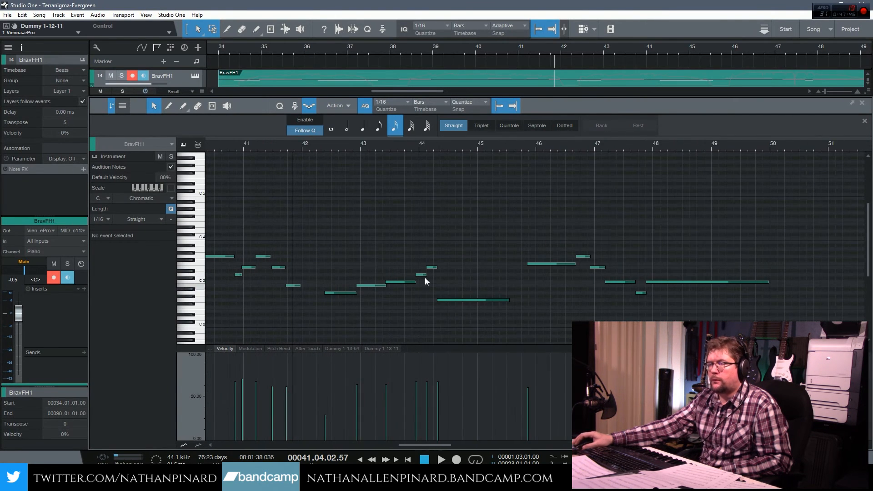
{"action": "left_click_drag", "start_coordinate": [277, 268], "coordinate": [278, 276]}
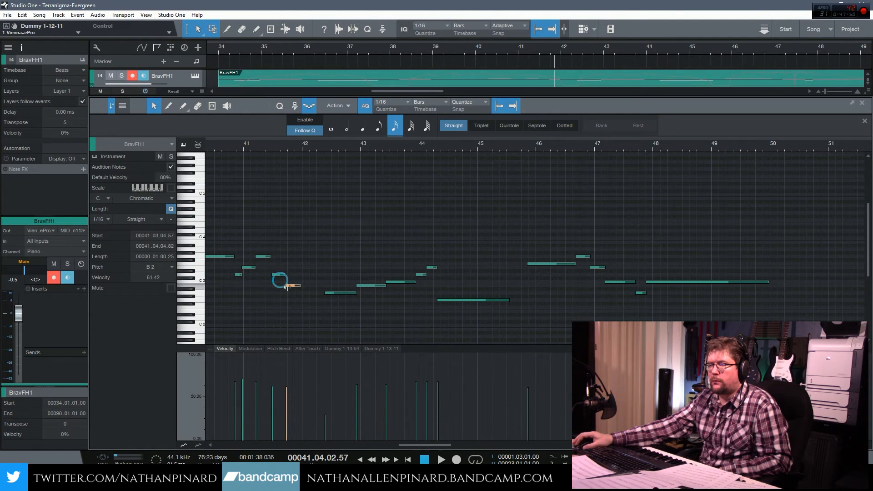
{"action": "key", "text": "F2"}
- Play back the arrangement from about bar 38, open the VI 1 event, and replay it from about bar 35 into bar 38
{"action": "scroll", "coordinate": [524, 296], "scroll_direction": "up", "scroll_amount": 5}
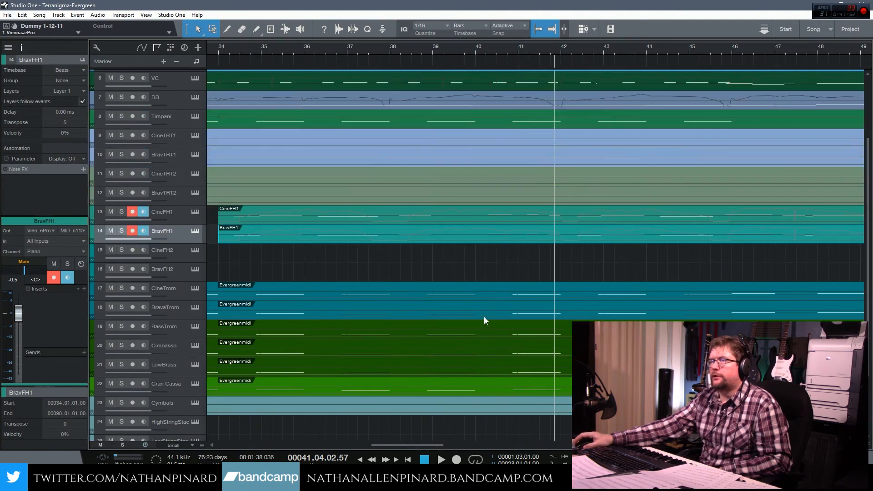
{"action": "left_click", "coordinate": [423, 48]}
{"action": "key", "text": "space"}
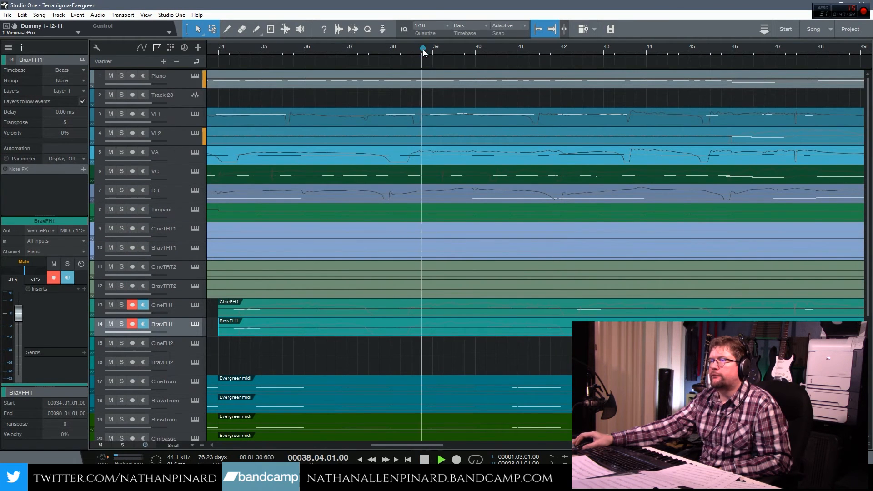
{"action": "double_click", "coordinate": [482, 119]}
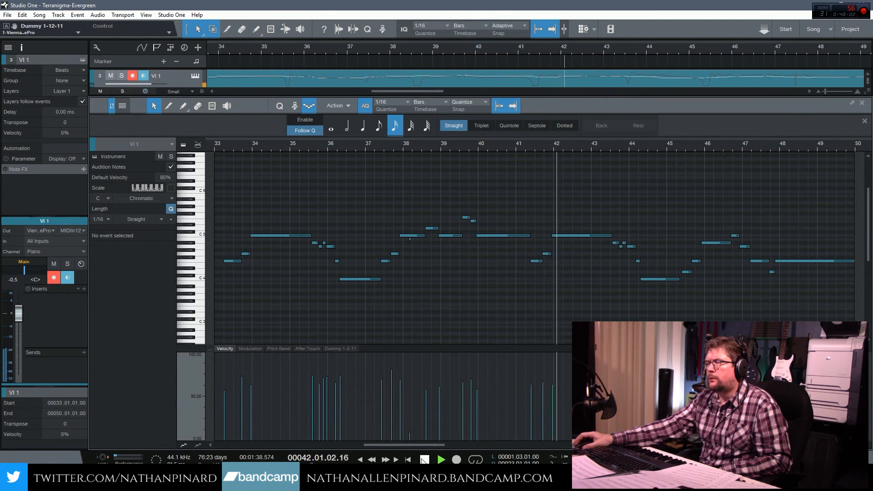
{"action": "left_click", "coordinate": [311, 147]}
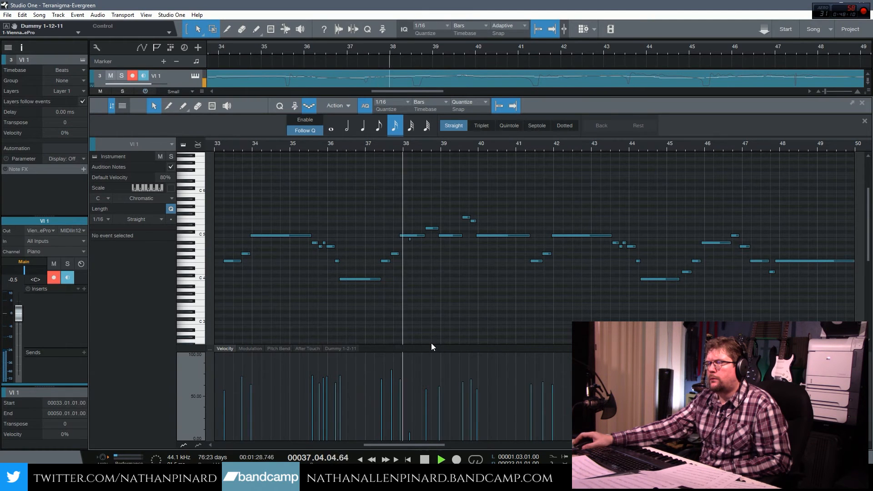
{"action": "left_click", "coordinate": [423, 460]}
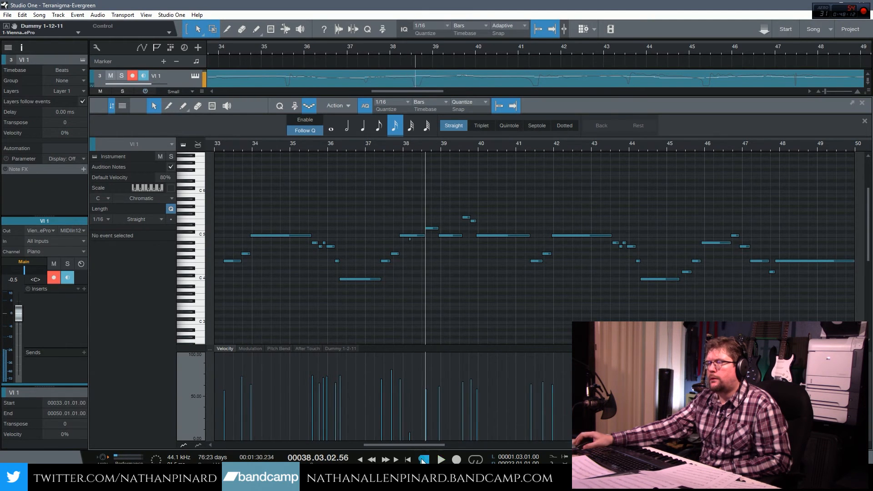
- Delete the stray short note just below the C5 in bar 38 of VI 1, and play back from about bar 36
{"action": "left_click", "coordinate": [411, 240]}
{"action": "key", "text": "Delete"}
{"action": "left_click", "coordinate": [338, 148]}
{"action": "key", "text": "space"}
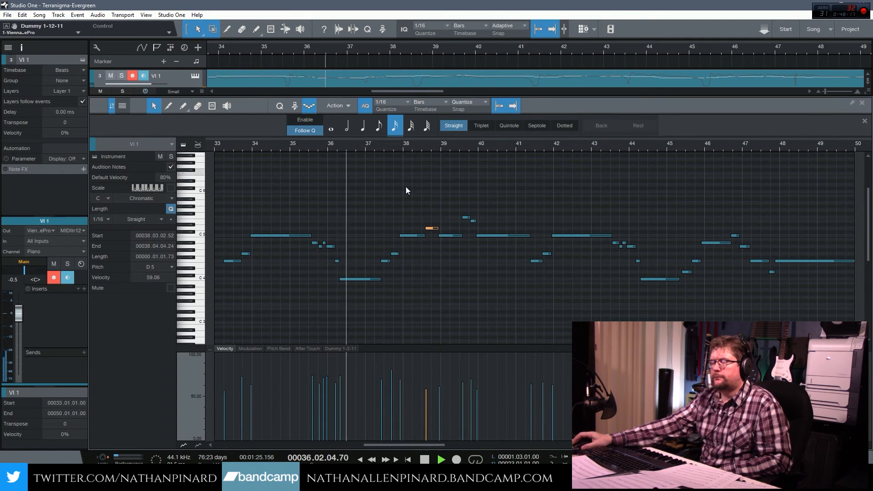
{"action": "left_click", "coordinate": [424, 460]}
- Remove the sharp dip in bar 38 from the Dummy 1-2-11 controller curve of VI 1, play it back from bar 37, and close the editor
{"action": "left_click", "coordinate": [251, 348]}
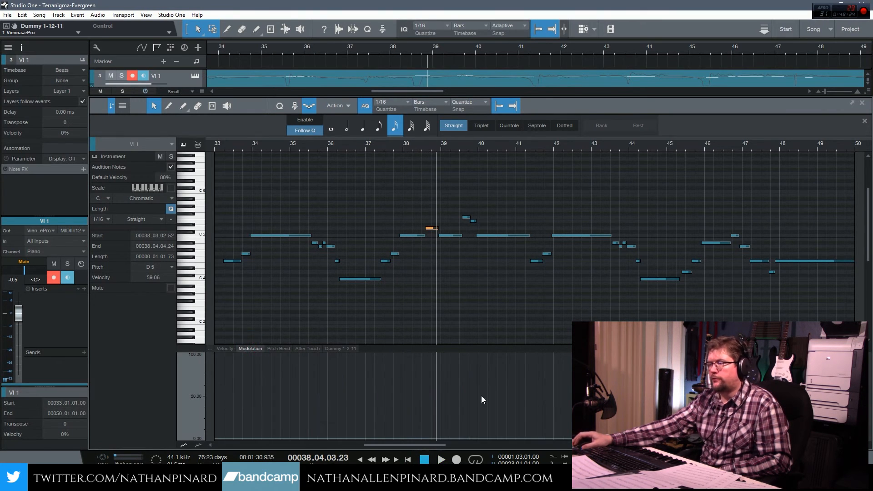
{"action": "left_click", "coordinate": [337, 349]}
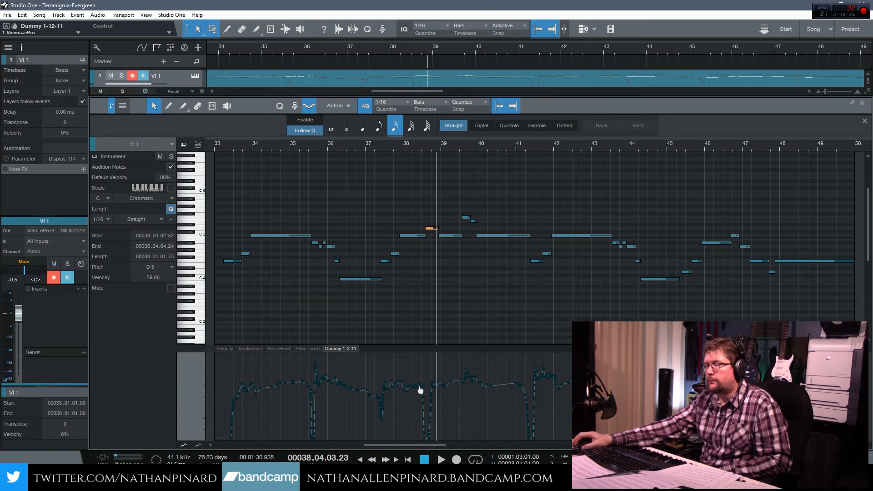
{"action": "left_click", "coordinate": [428, 392]}
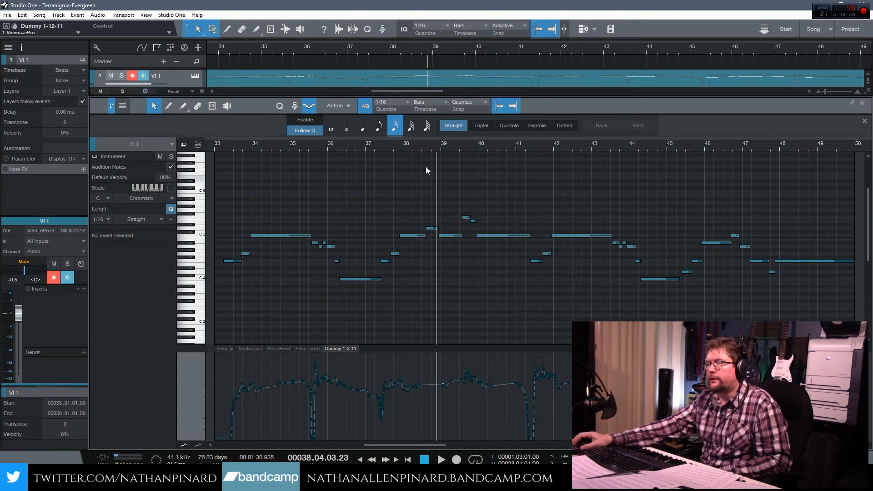
{"action": "left_click", "coordinate": [396, 145]}
{"action": "key", "text": "space"}
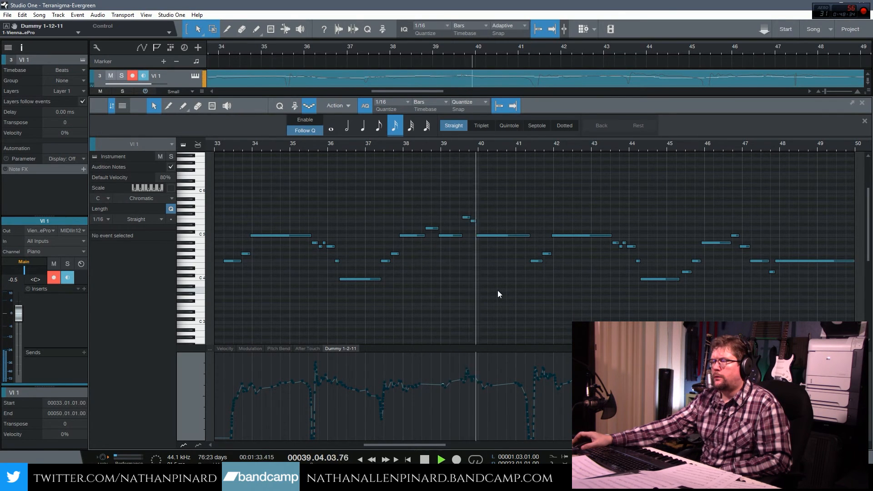
{"action": "key", "text": "F2"}
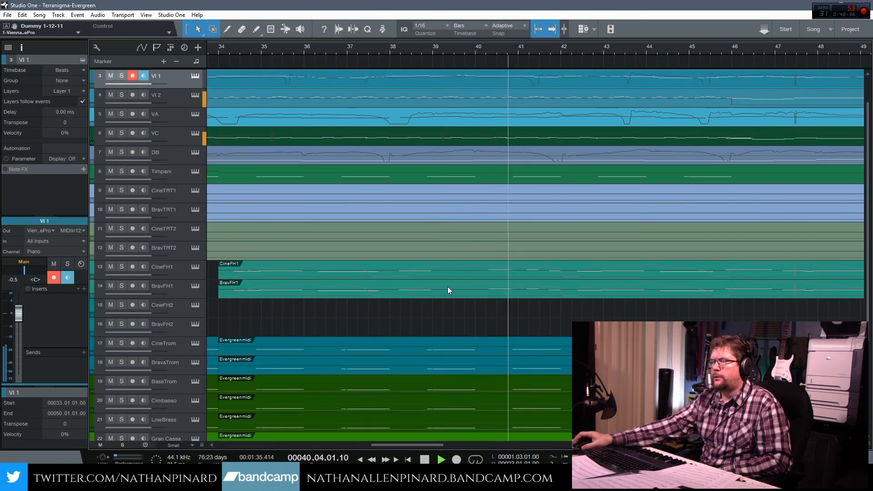
- Record the second horn part on CineFH2 and BravFH2 together until bar 51
{"action": "scroll", "coordinate": [425, 307], "scroll_direction": "down", "scroll_amount": 2}
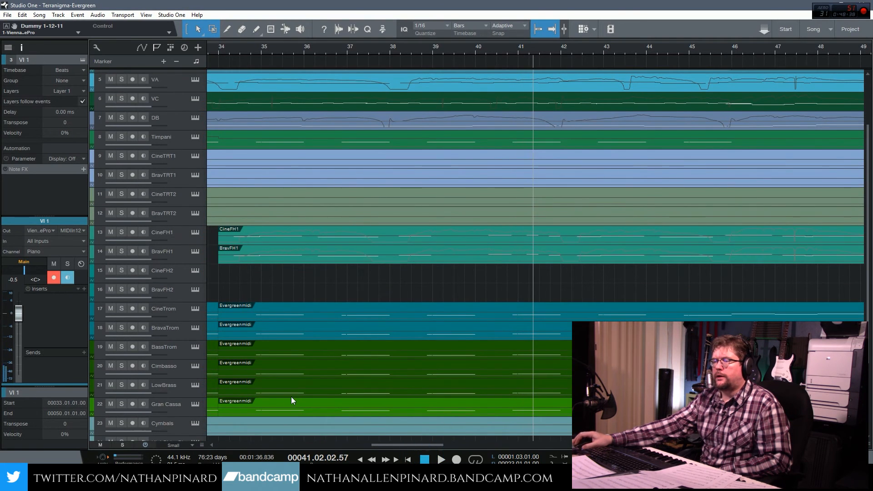
{"action": "left_click_drag", "start_coordinate": [380, 444], "coordinate": [367, 445]}
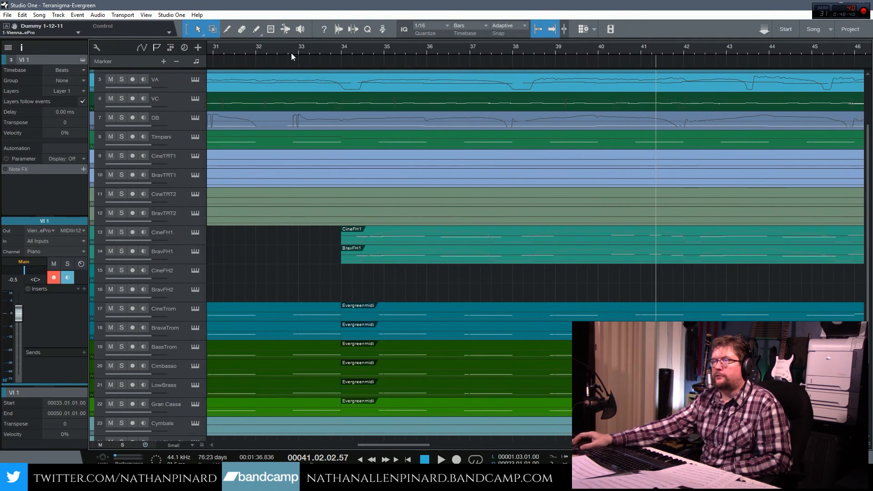
{"action": "left_click", "coordinate": [151, 272]}
{"action": "left_click", "coordinate": [456, 460]}
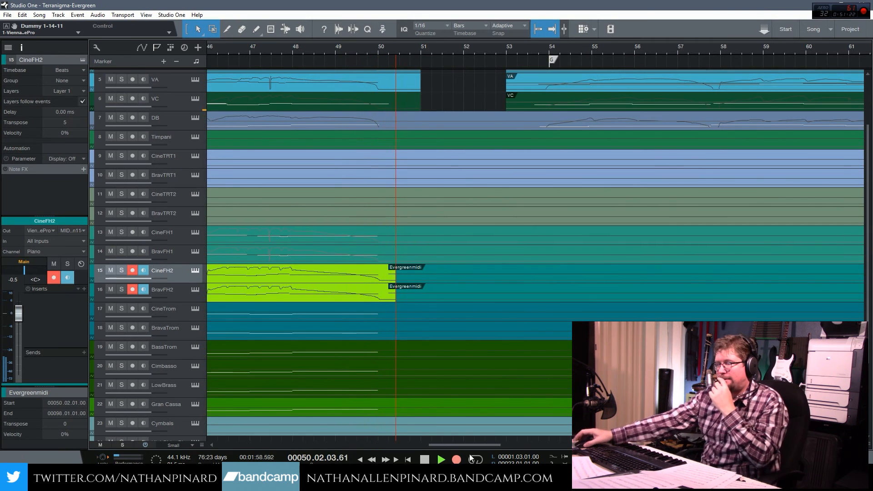
{"action": "key", "text": "space"}
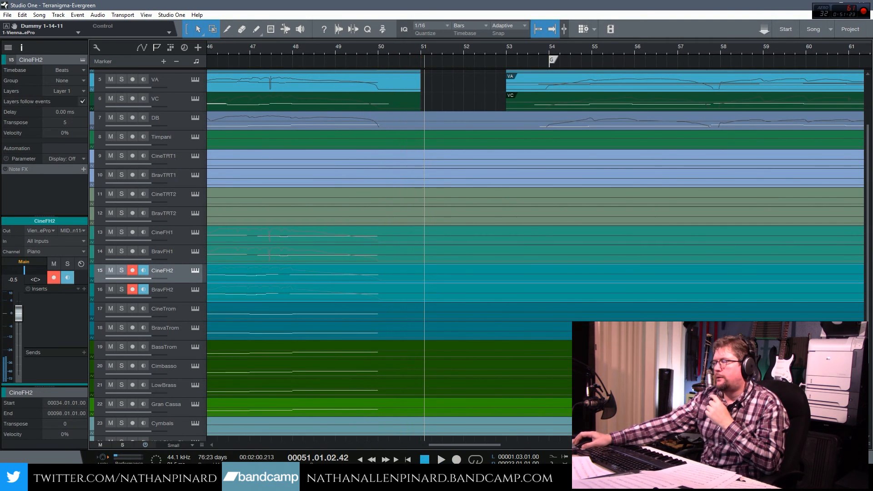
- While playing from about bar 46, set the threshold of the L1 limiter on the main output to -3.7 dB
{"action": "left_click", "coordinate": [240, 48]}
{"action": "key", "text": "space"}
{"action": "key", "text": "F3"}
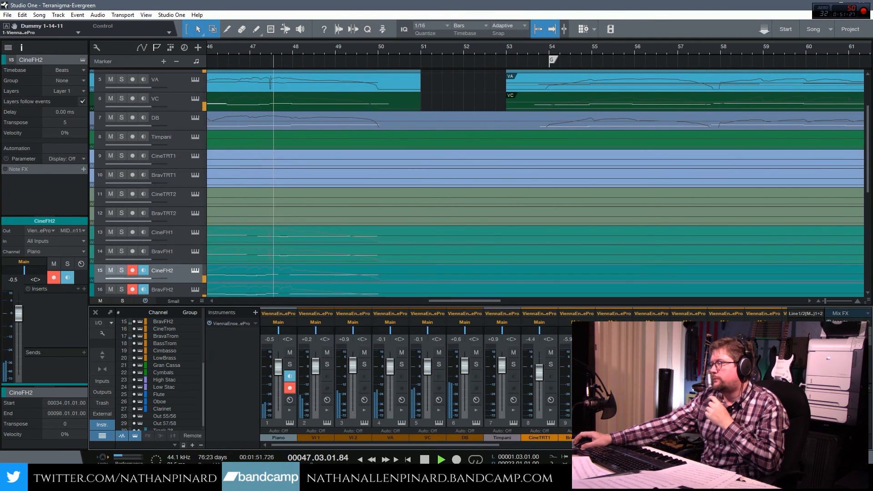
{"action": "double_click", "coordinate": [840, 337]}
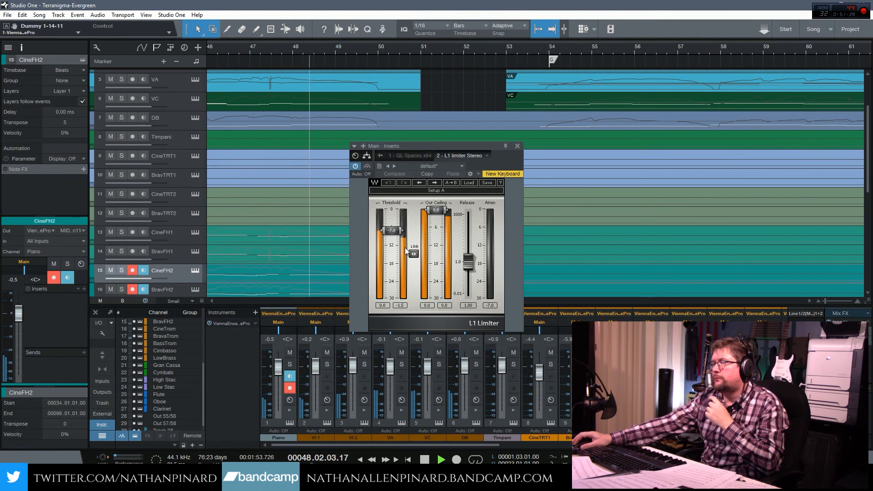
{"action": "left_click_drag", "start_coordinate": [401, 232], "coordinate": [401, 221]}
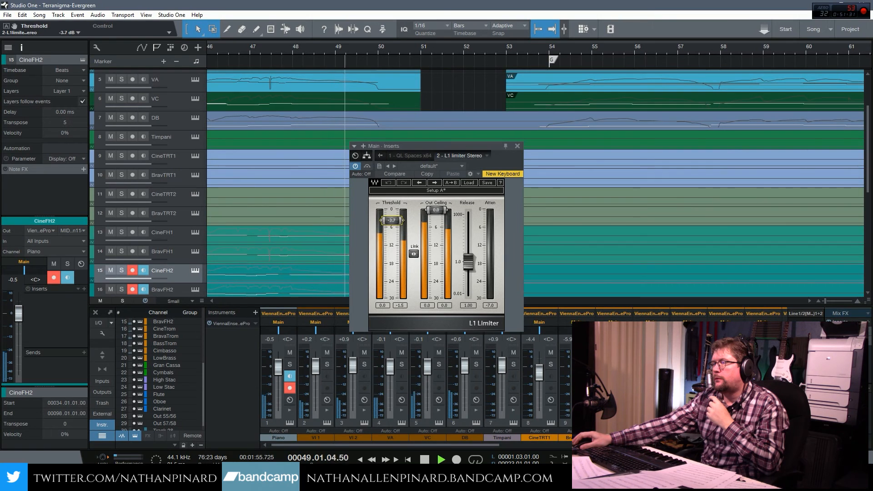
{"action": "left_click", "coordinate": [518, 146]}
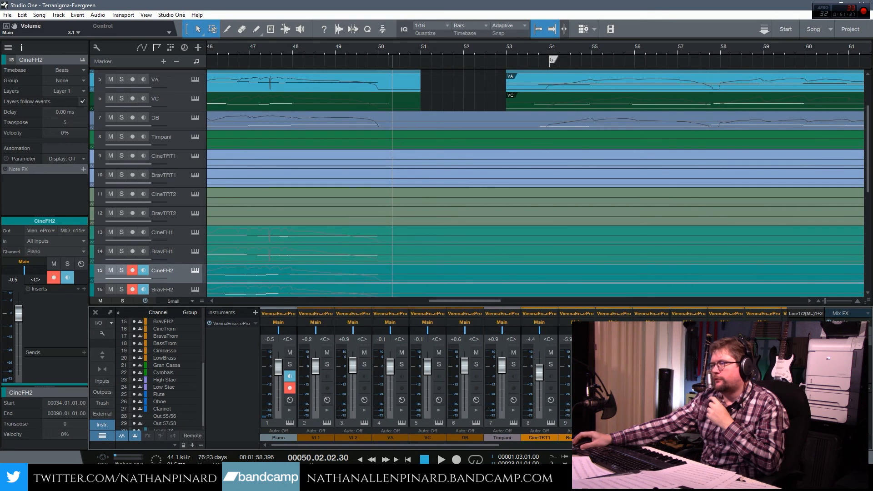
- Solo CineFH1, BravFH1, CineFH2 and BravFH2, and play them back from about bar 42 until bar 48
{"action": "left_click_drag", "start_coordinate": [455, 302], "coordinate": [436, 302]}
{"action": "left_click", "coordinate": [241, 45]}
{"action": "left_click", "coordinate": [120, 251]}
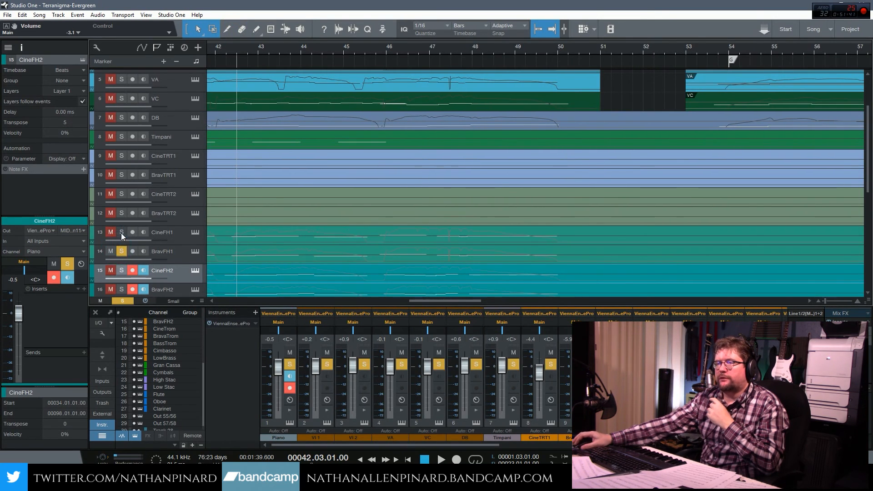
{"action": "key", "text": "space"}
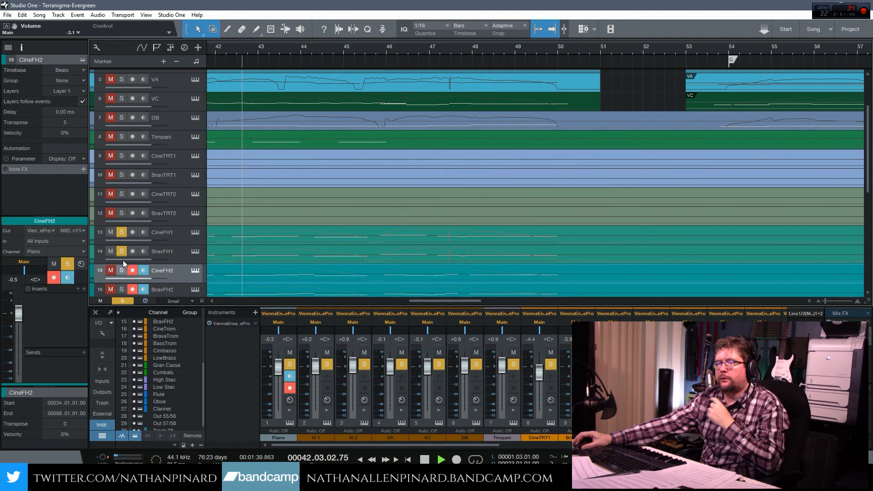
{"action": "left_click", "coordinate": [121, 289]}
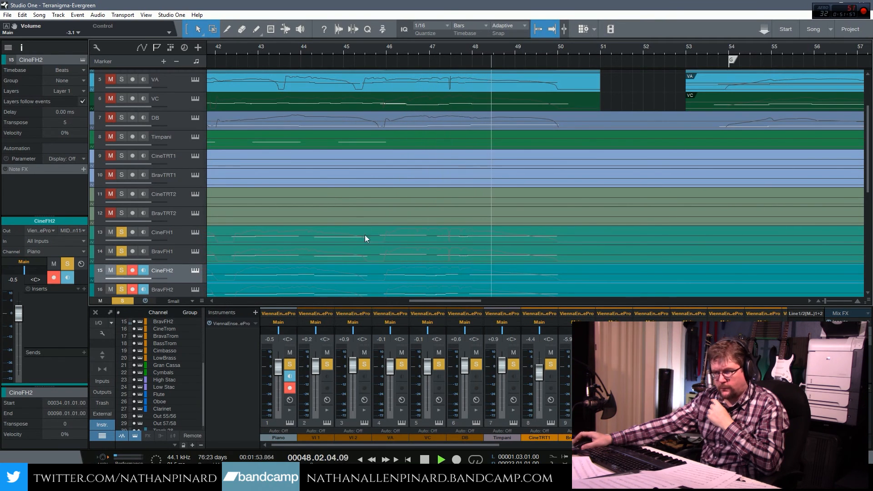
{"action": "left_click", "coordinate": [425, 459]}
- Play back the soloed horn tracks again from about bar 40 to bar 48, and replay from about bar 45
{"action": "scroll", "coordinate": [442, 300], "scroll_direction": "left", "scroll_amount": 3}
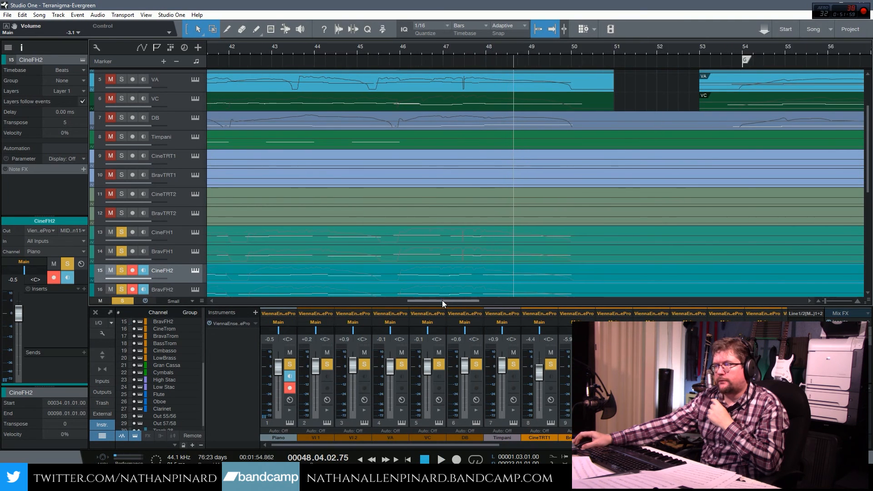
{"action": "left_click", "coordinate": [225, 52]}
{"action": "key", "text": "space"}
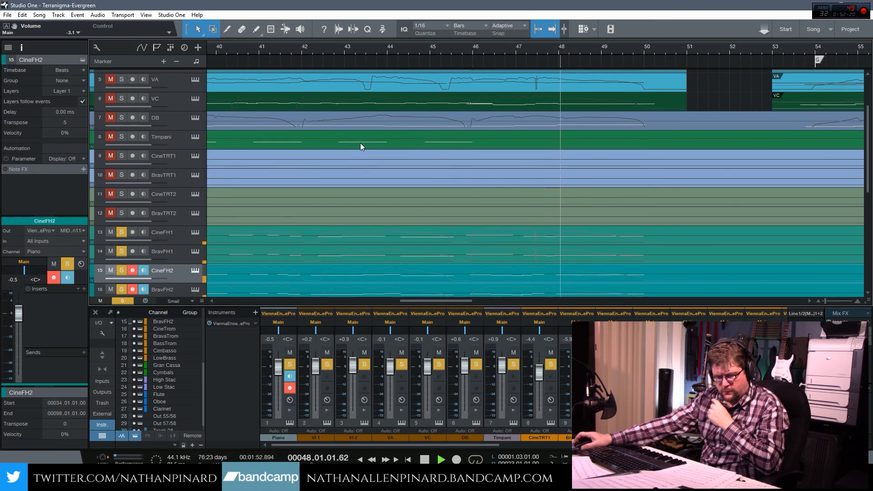
{"action": "left_click", "coordinate": [457, 58]}
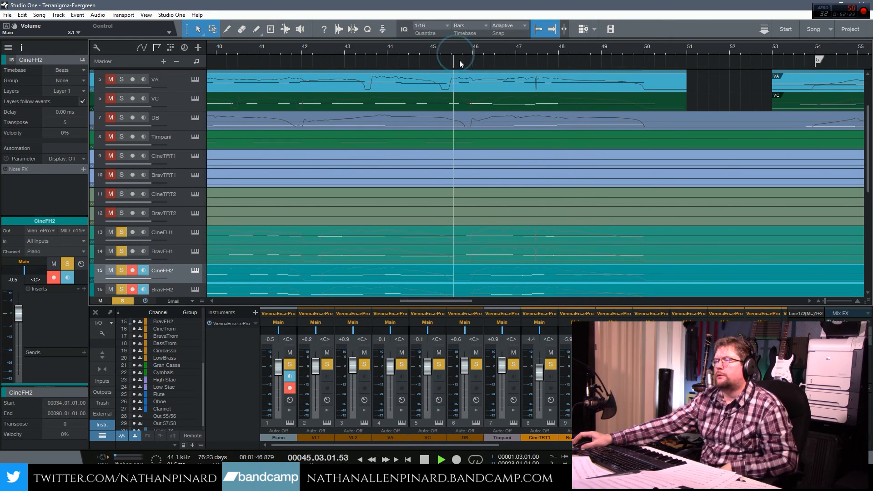
{"action": "scroll", "coordinate": [478, 214], "scroll_direction": "down", "scroll_amount": 2}
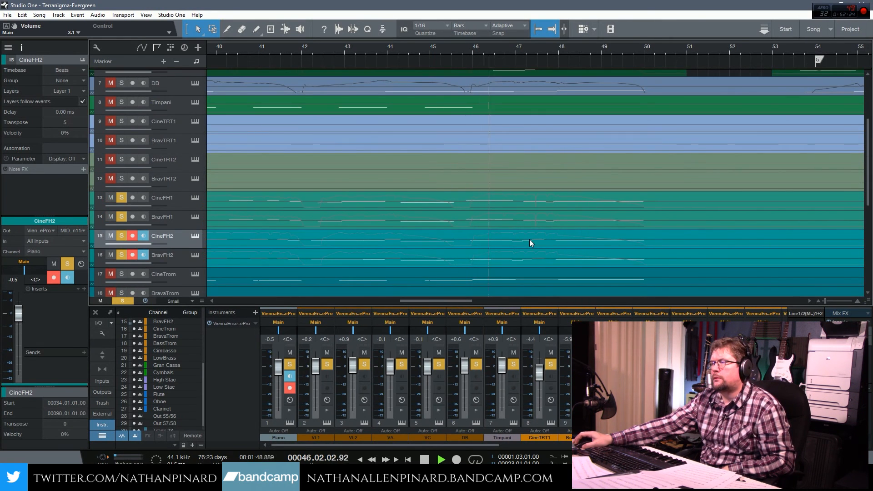
- Open the CineFH2 event in the note editor and examine bars 46 to 49 closely while playing from about bar 46
{"action": "left_click", "coordinate": [516, 257]}
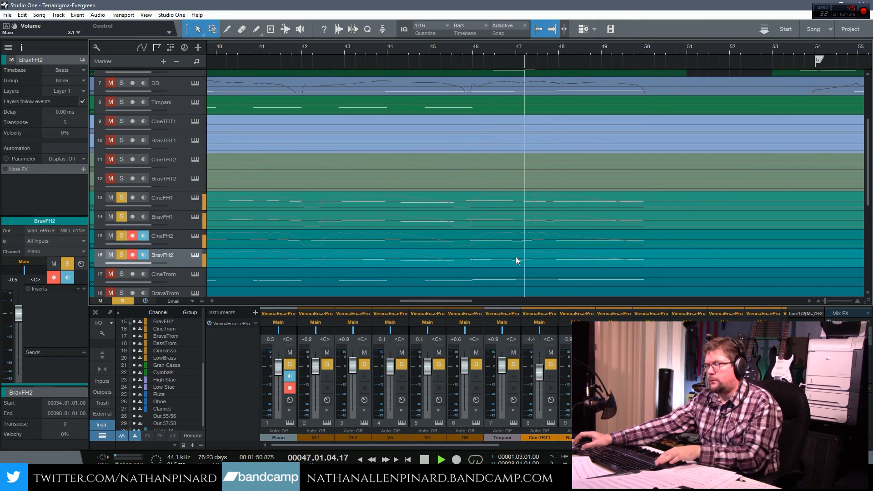
{"action": "left_click", "coordinate": [522, 238]}
{"action": "double_click", "coordinate": [522, 236]}
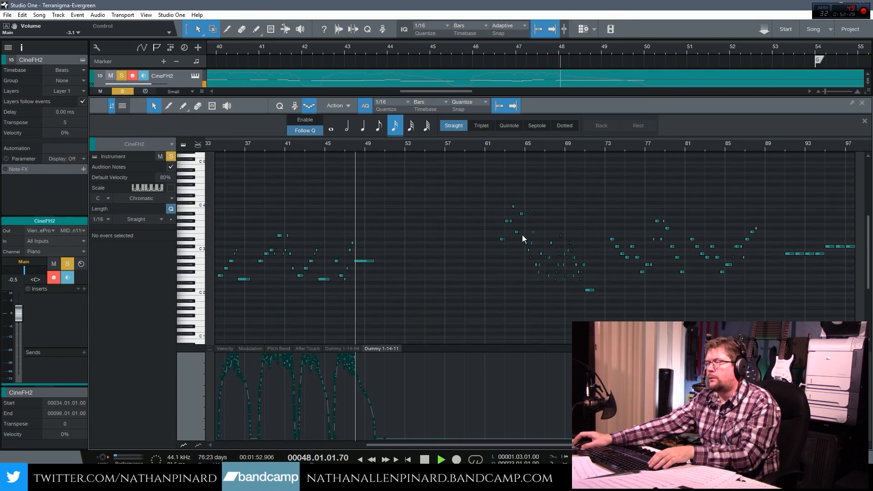
{"action": "scroll", "coordinate": [500, 252], "scroll_direction": "up", "scroll_amount": 1}
{"action": "key", "text": "e"}
{"action": "key", "text": "e"}
{"action": "left_click", "coordinate": [221, 148]}
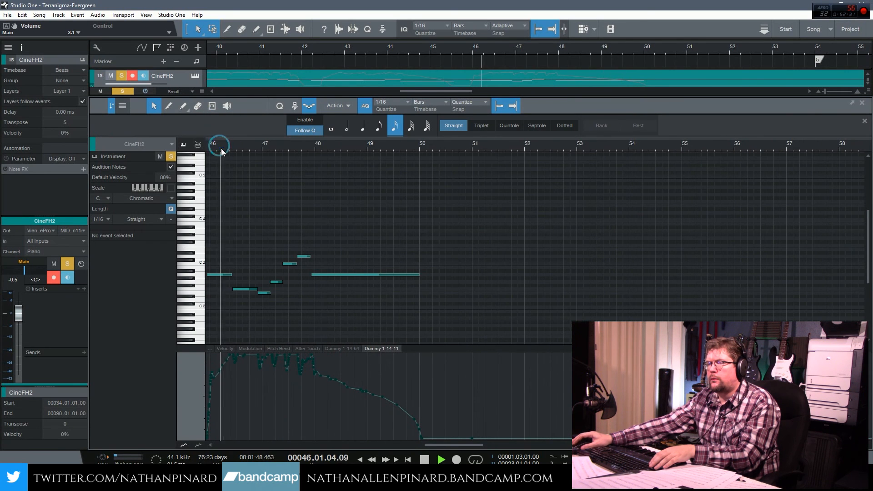
{"action": "left_click_drag", "start_coordinate": [465, 445], "coordinate": [457, 446]}
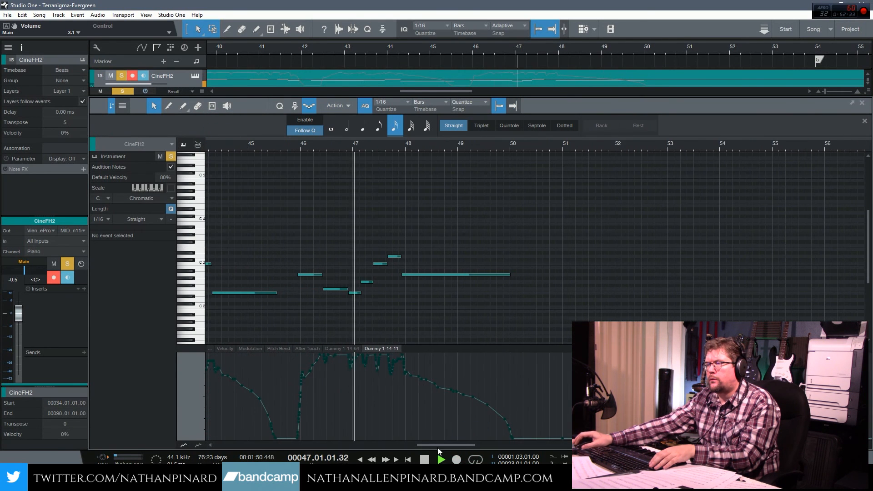
{"action": "key", "text": "space"}
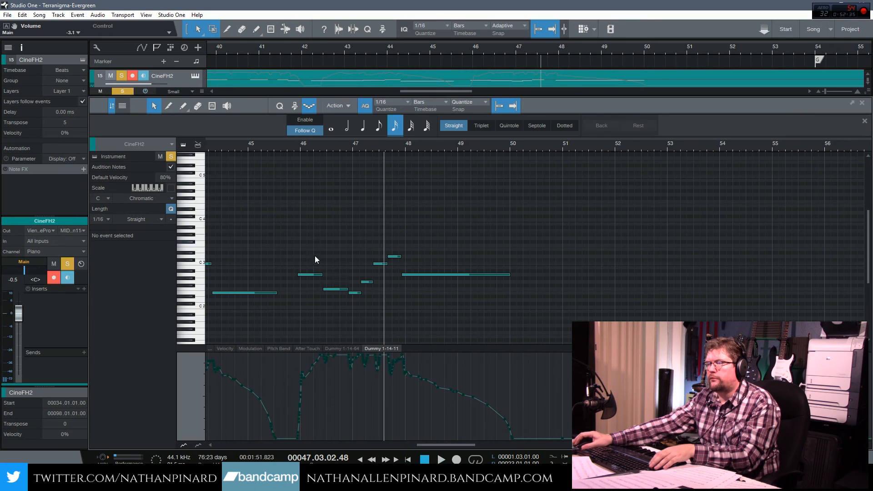
- Shift the four rising notes in bar 47 of CineFH2 slightly later and play back from about bar 45
{"action": "left_click_drag", "start_coordinate": [350, 236], "coordinate": [359, 291]}
{"action": "left_click", "coordinate": [274, 148]}
{"action": "key", "text": "space"}
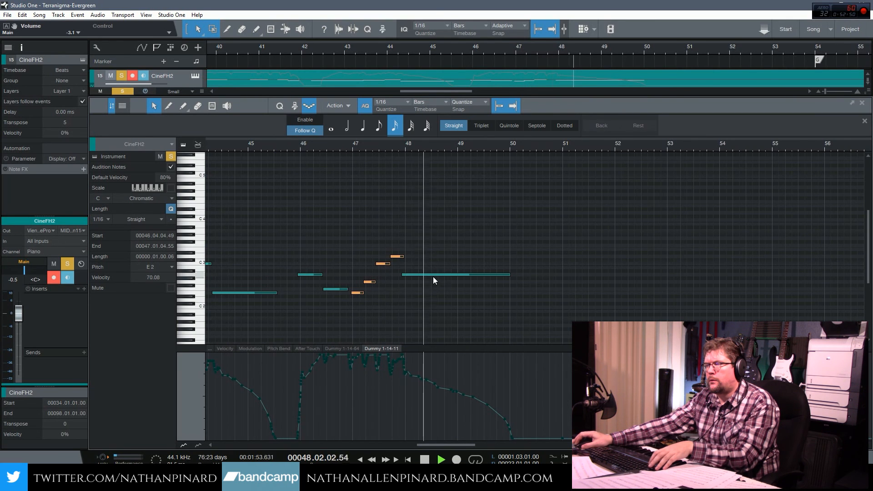
{"action": "left_click", "coordinate": [425, 459]}
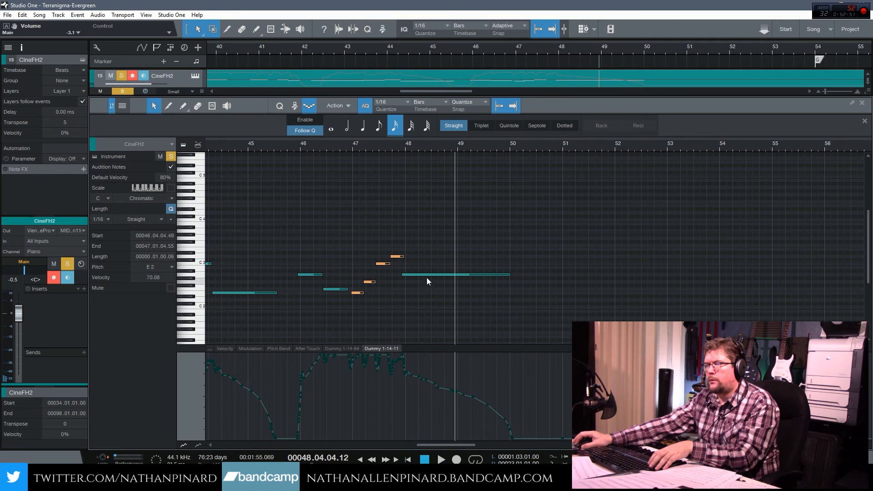
- Shift the long note at bar 48 and the two notes in bar 46 of CineFH2 slightly later, and play back from bar 45
{"action": "left_click_drag", "start_coordinate": [428, 276], "coordinate": [430, 275]}
{"action": "left_click_drag", "start_coordinate": [305, 275], "coordinate": [338, 290]}
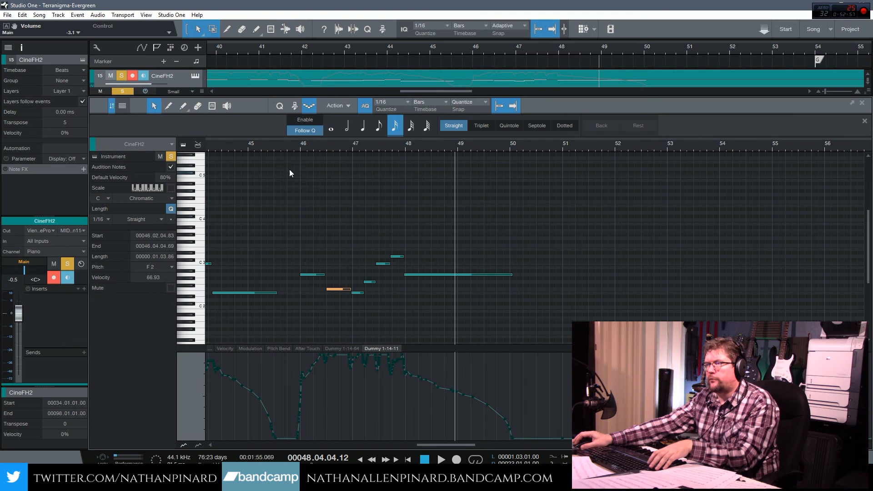
{"action": "left_click", "coordinate": [286, 143]}
{"action": "key", "text": "space"}
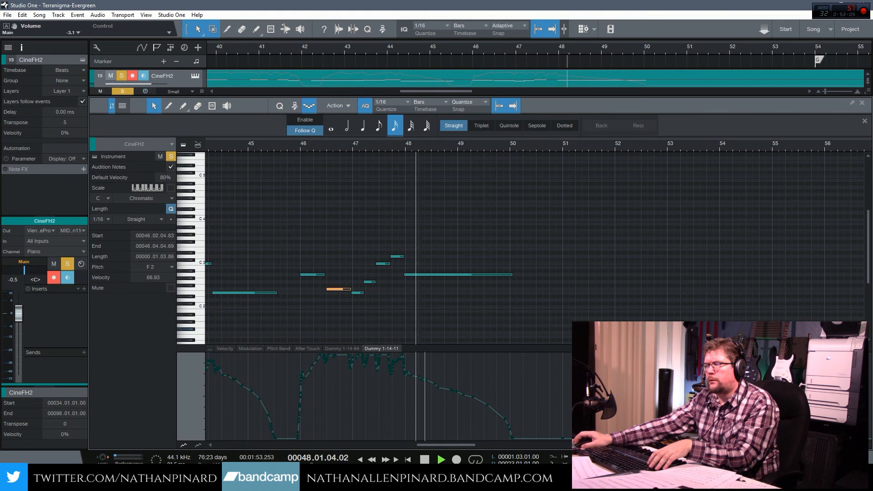
- Close the note editor, stop playback, and save the song
{"action": "key", "text": "F2"}
{"action": "key", "text": "space"}
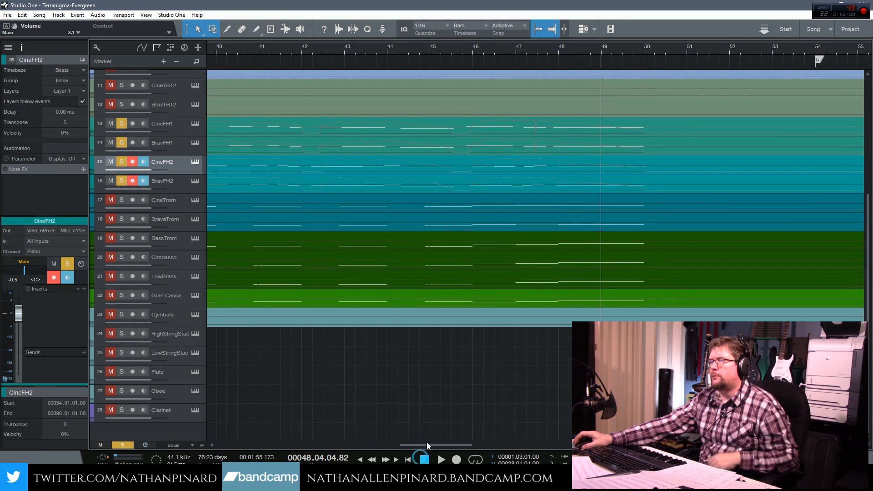
{"action": "left_click", "coordinate": [7, 14]}
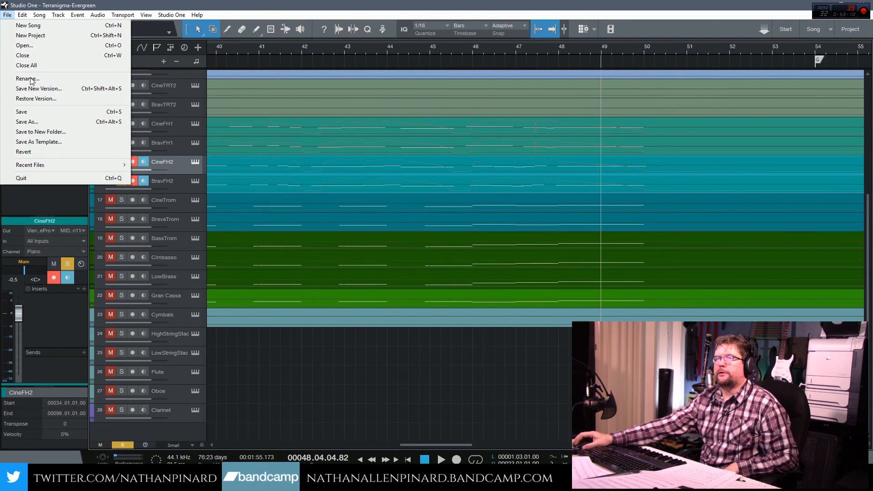
{"action": "left_click", "coordinate": [22, 111]}
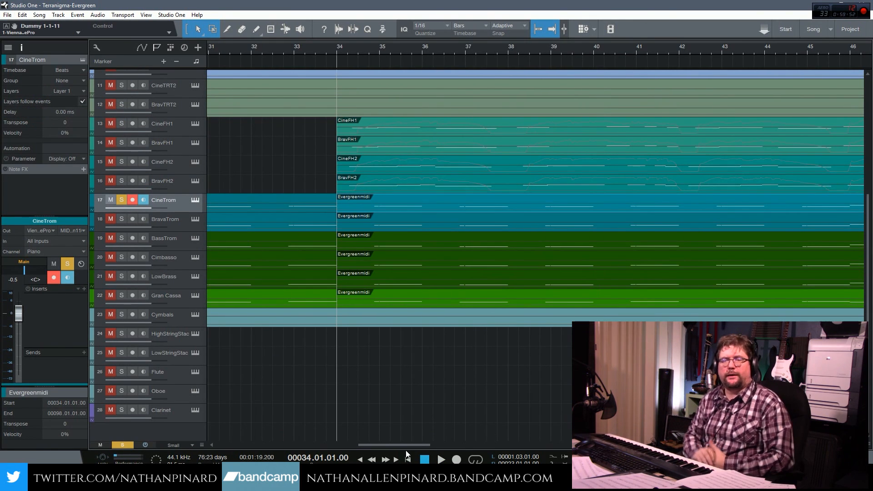